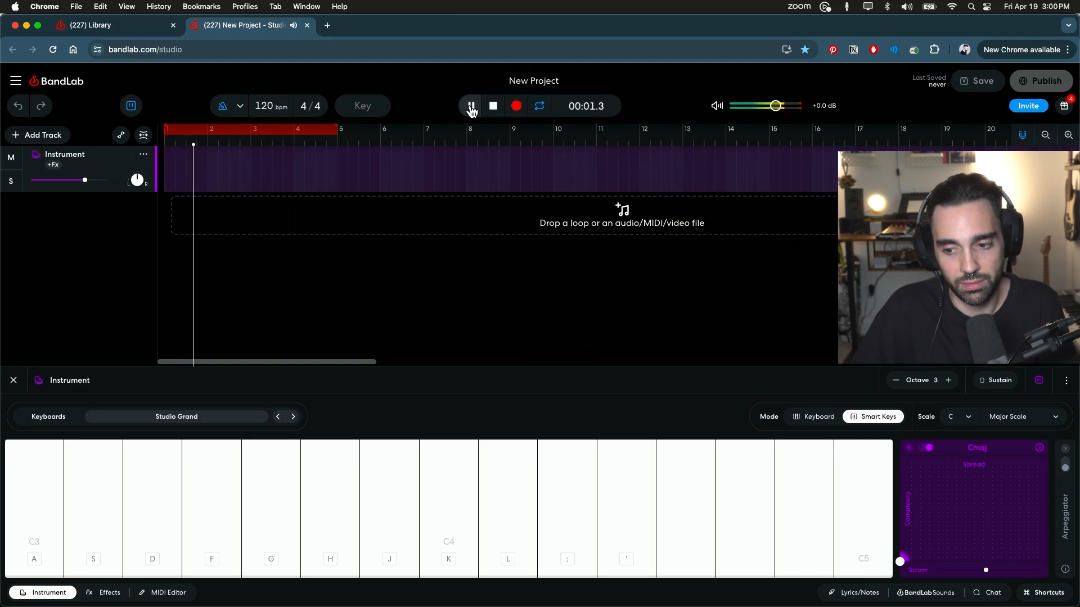
Stop playback, return the playhead to the project start and audition the C and F major chords on the Studio Grand.
{"action": "left_click", "coordinate": [472, 107]}
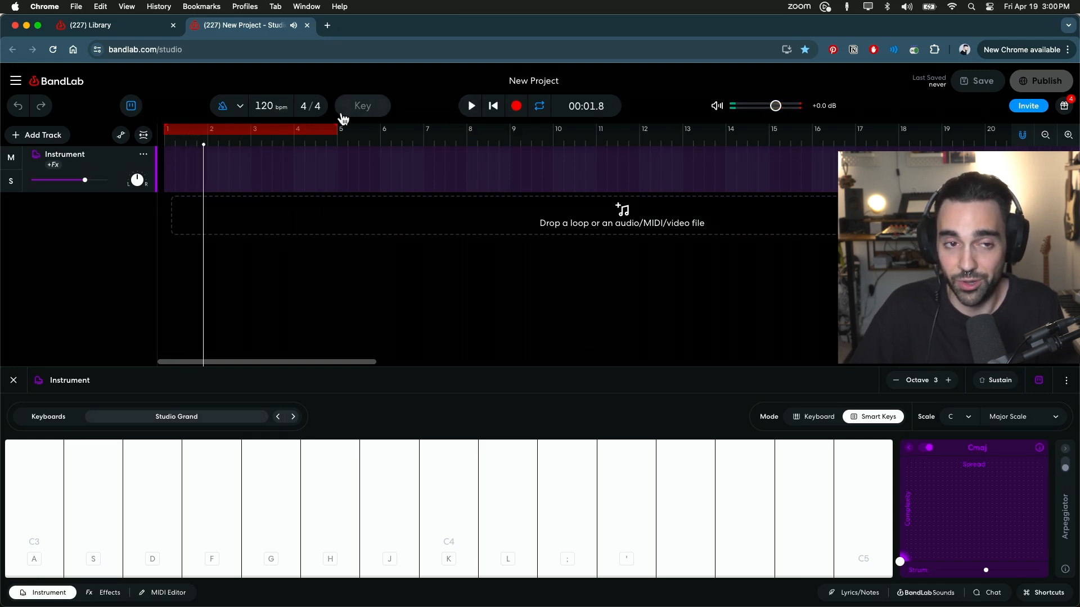
{"action": "left_click", "coordinate": [170, 142]}
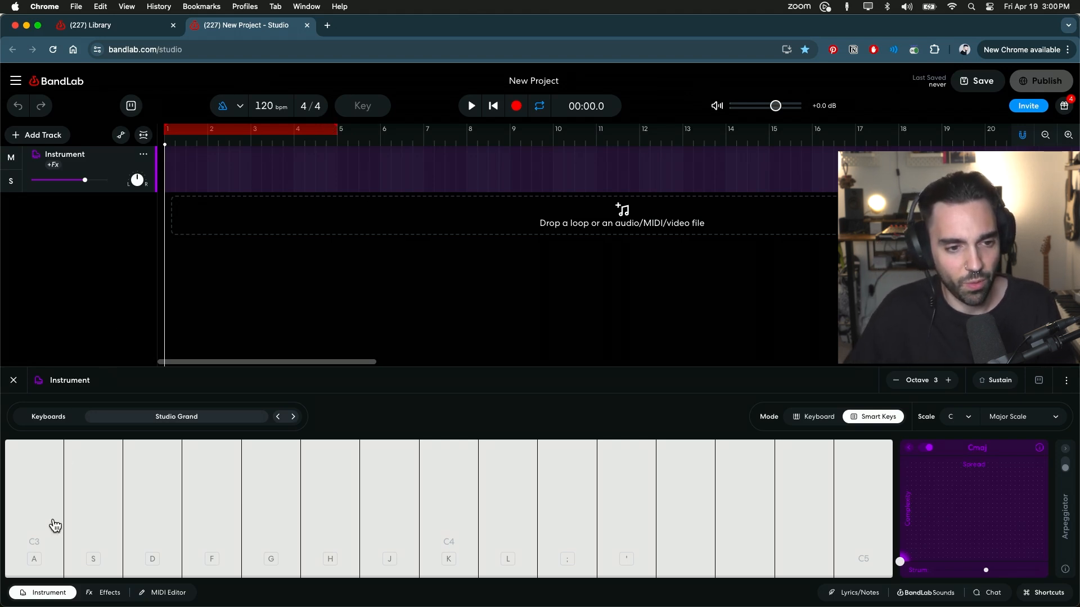
{"action": "left_click", "coordinate": [24, 505]}
{"action": "left_click", "coordinate": [32, 511]}
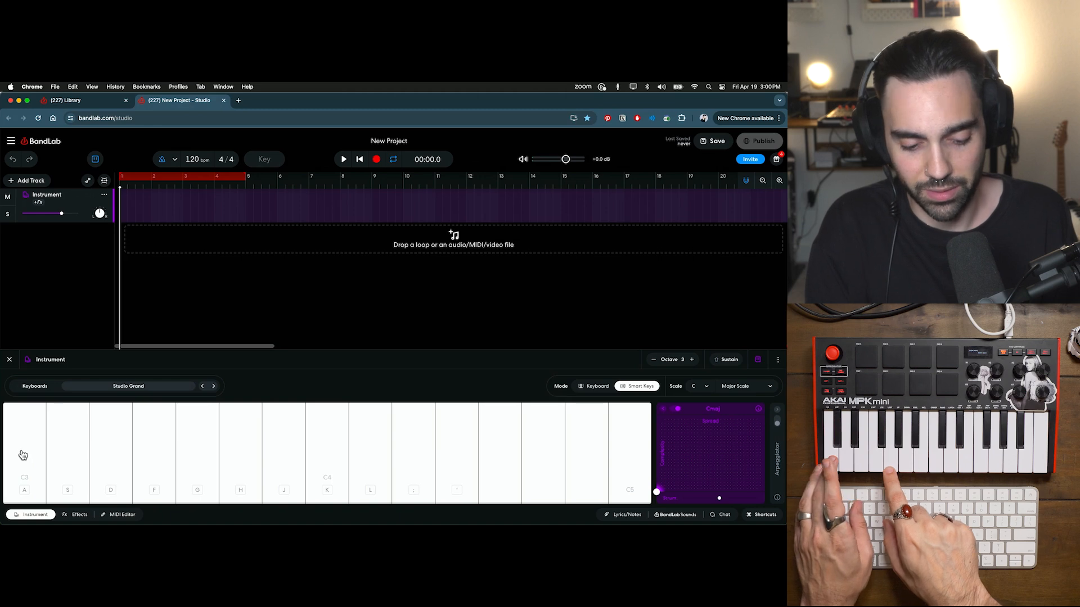
{"action": "key", "text": "f"}
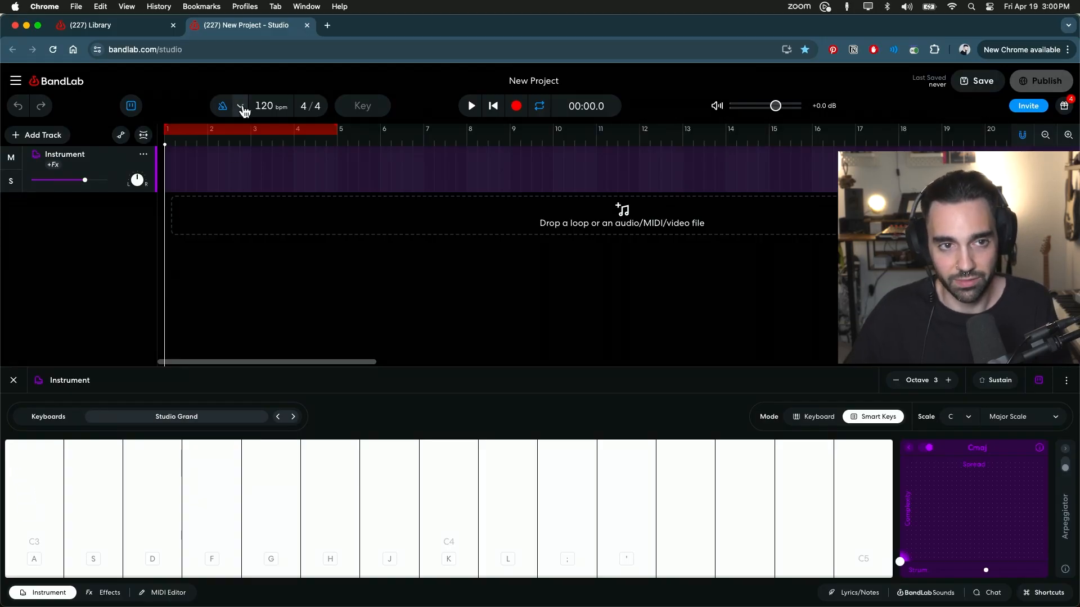
Check the metronome's count-in duration and record a four-bar clip of a C major chord followed by F major.
{"action": "left_click", "coordinate": [241, 107]}
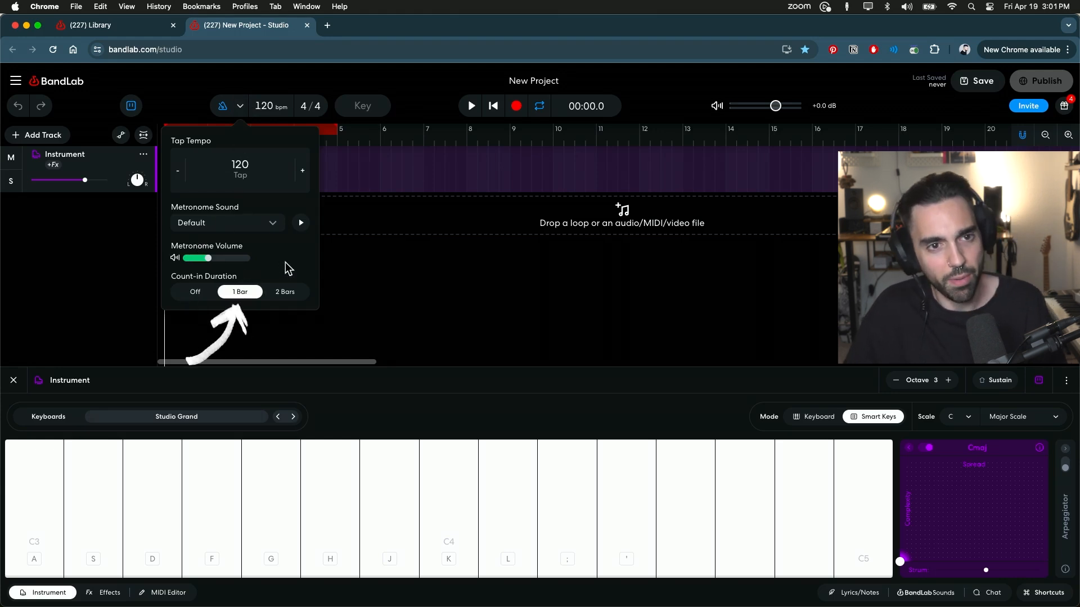
{"action": "left_click", "coordinate": [417, 107]}
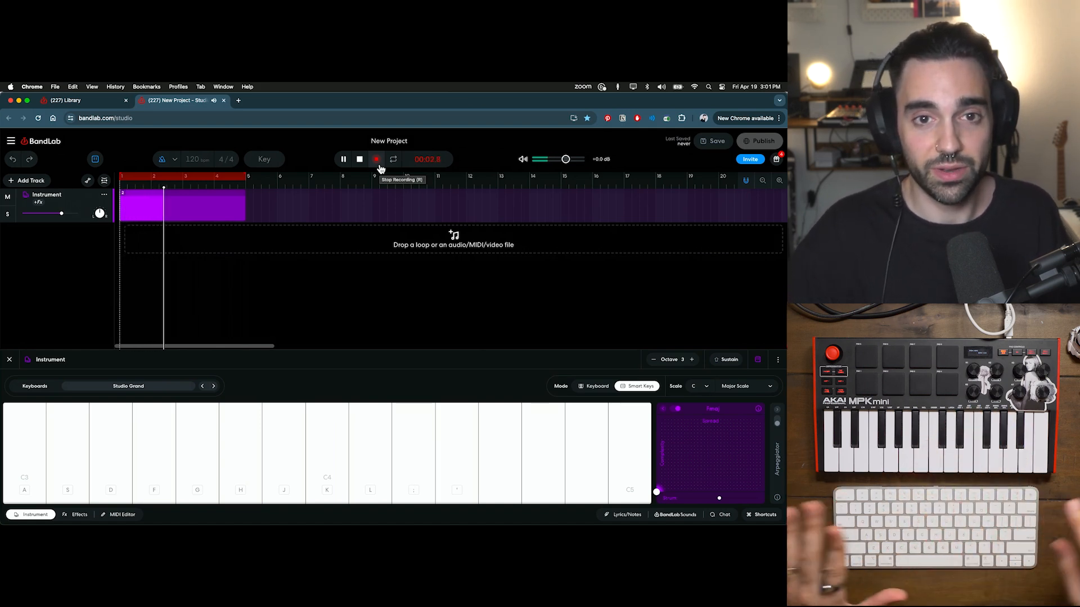
{"action": "left_click", "coordinate": [380, 166]}
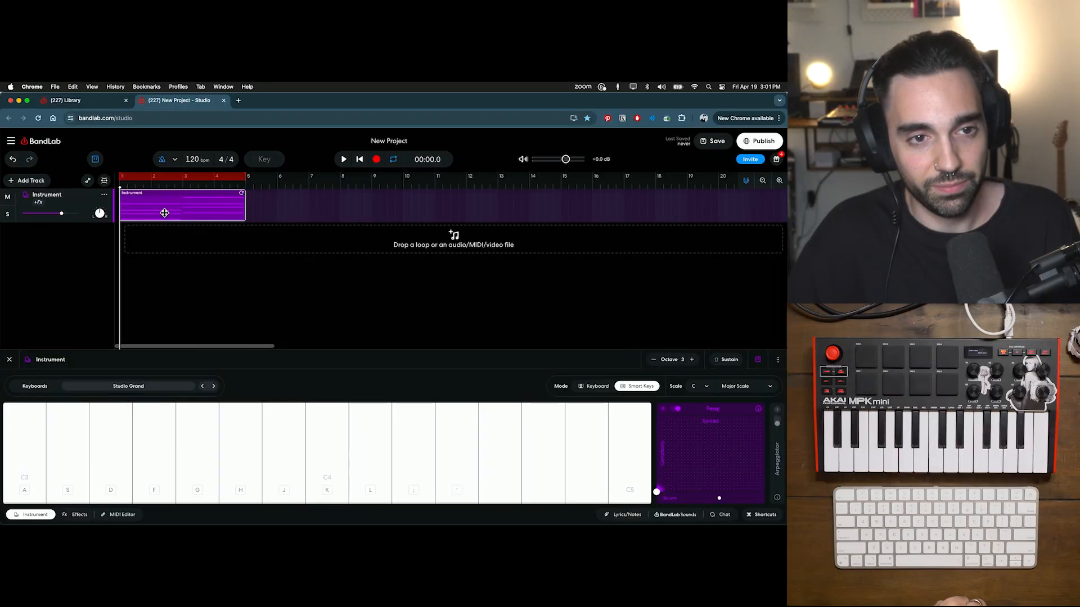
Open the recorded clip in an enlarged MIDI editor and examine the individual notes of the C and F major chords.
{"action": "double_click", "coordinate": [163, 212]}
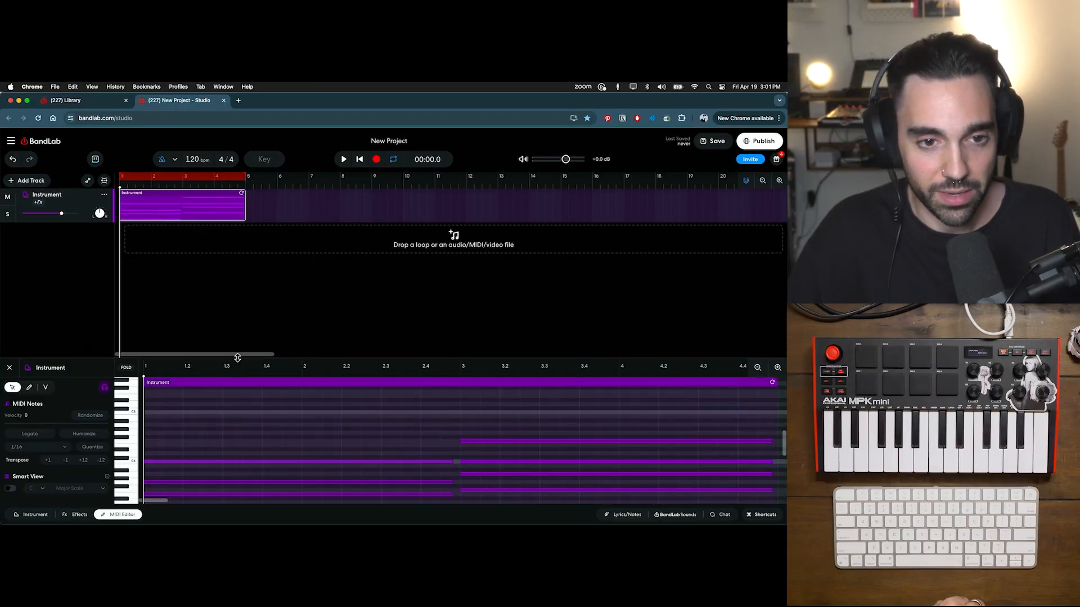
{"action": "left_click_drag", "start_coordinate": [237, 356], "coordinate": [239, 242]}
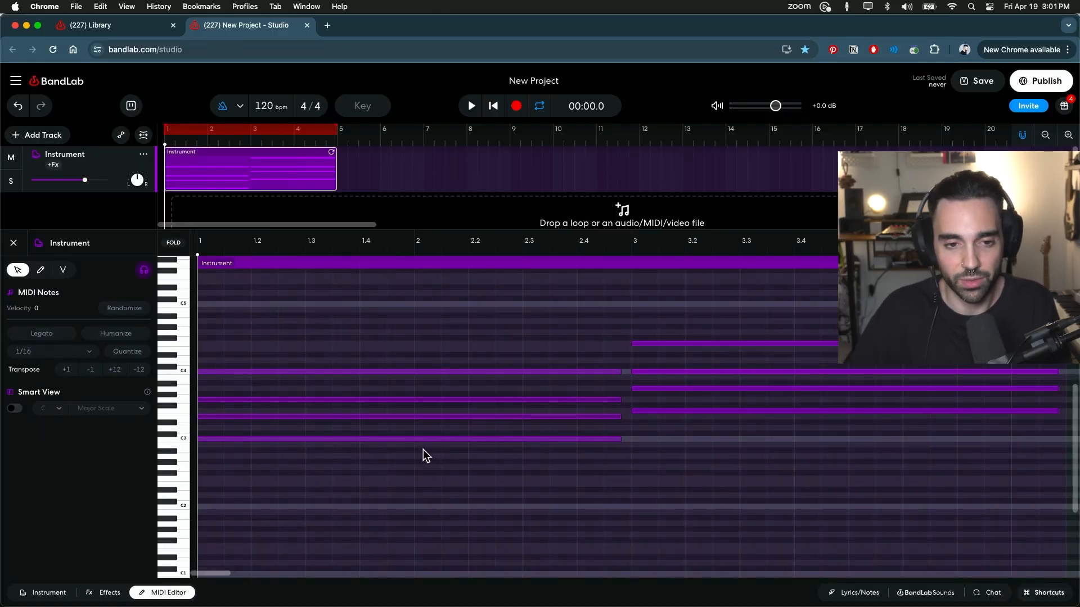
{"action": "left_click", "coordinate": [316, 371]}
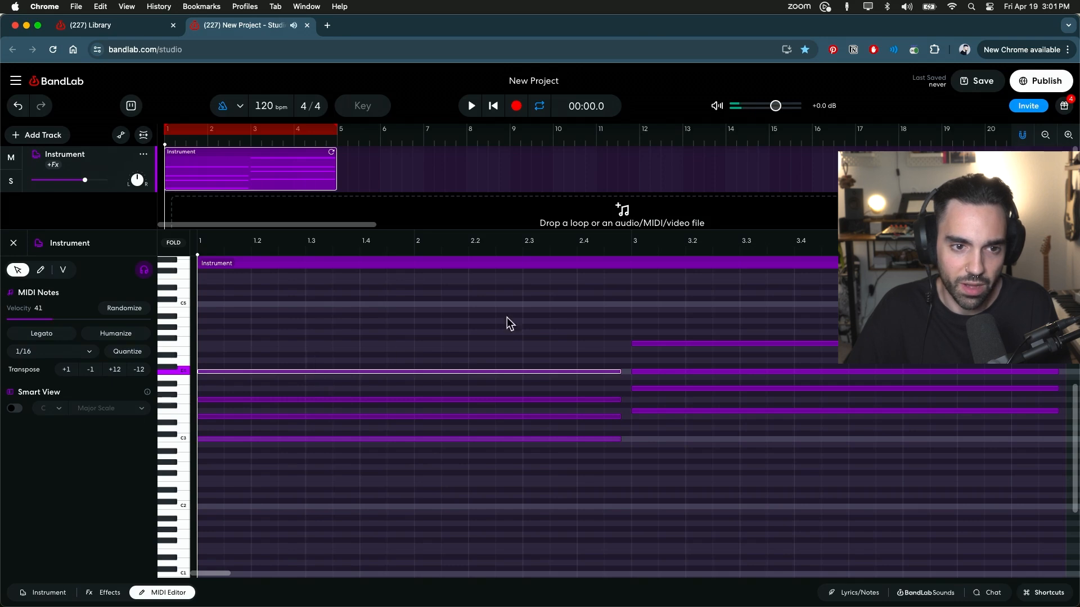
{"action": "left_click_drag", "start_coordinate": [469, 459], "coordinate": [463, 404]}
{"action": "left_click", "coordinate": [423, 371]}
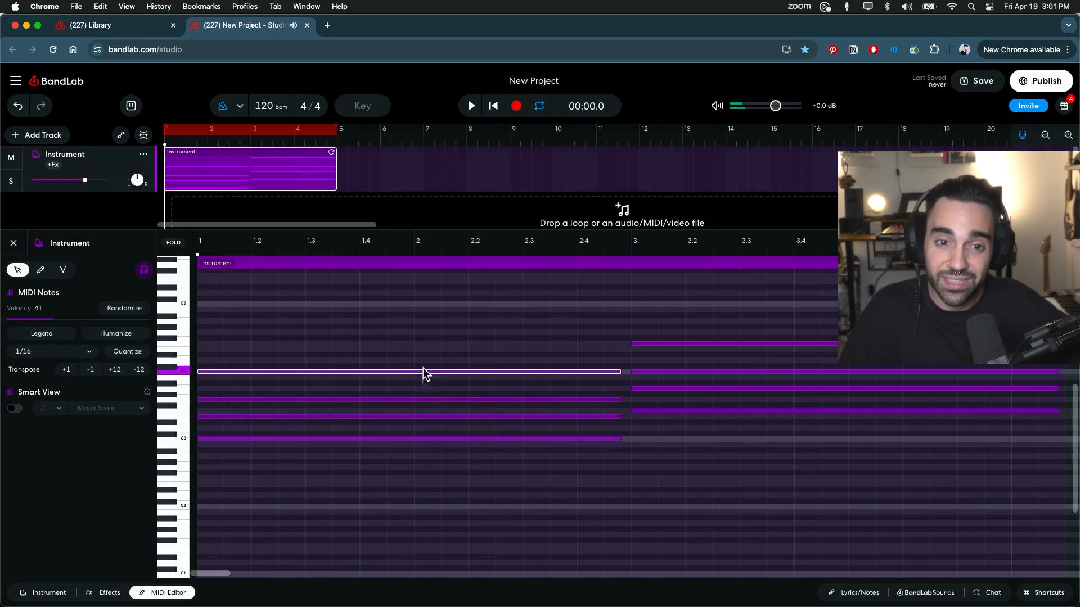
{"action": "left_click", "coordinate": [678, 433]}
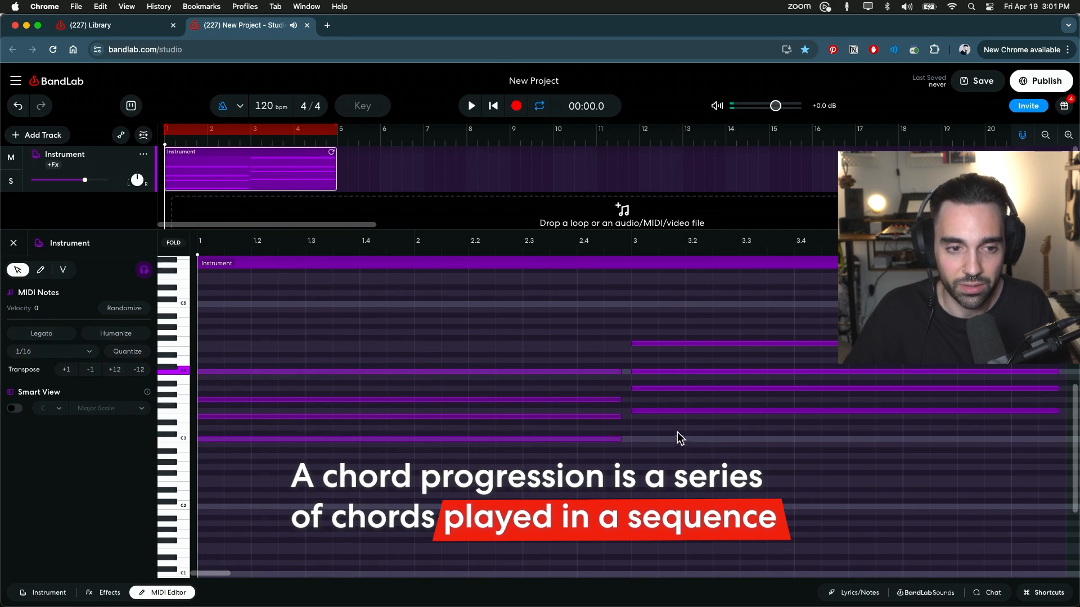
{"action": "left_click", "coordinate": [680, 411]}
{"action": "left_click", "coordinate": [677, 388], "text": "shift"}
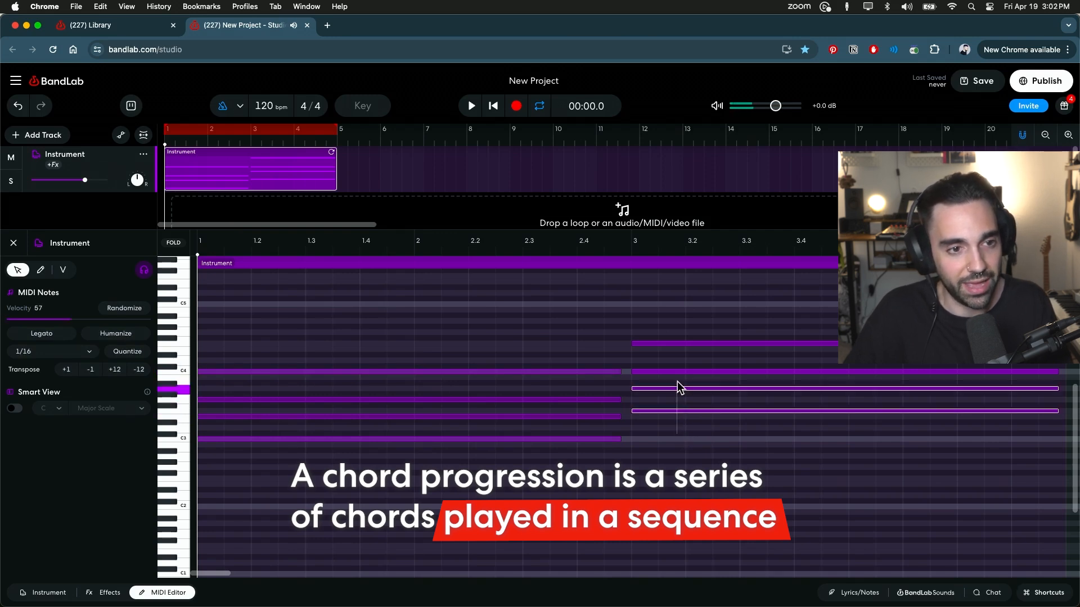
{"action": "left_click", "coordinate": [676, 372], "text": "shift"}
{"action": "left_click", "coordinate": [663, 347]}
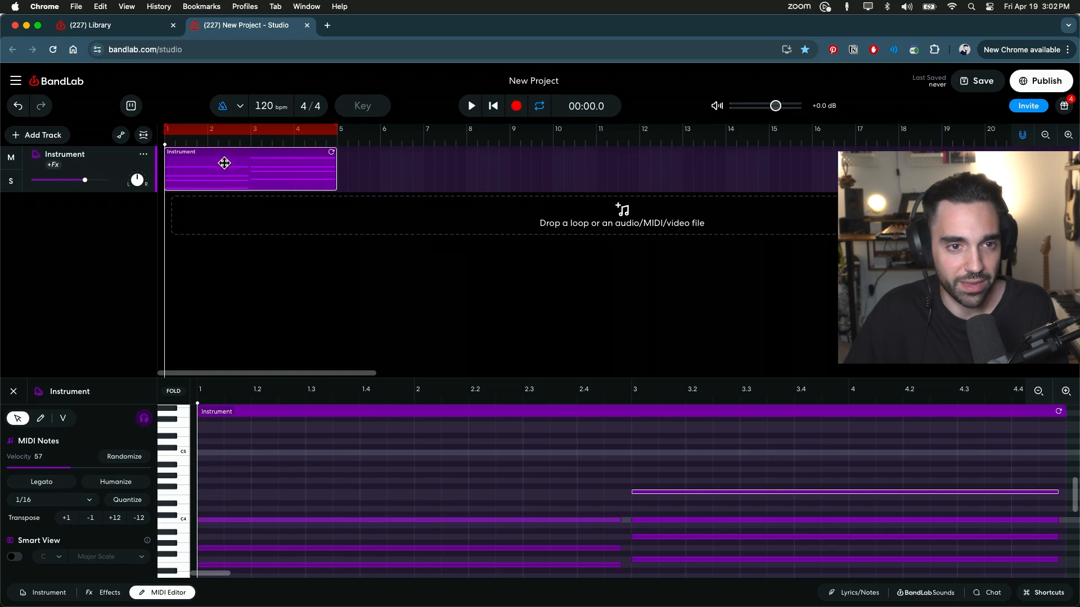
Move the recorded clip to bar 17, bring back the instrument keys and return the playhead to the start.
{"action": "left_click_drag", "start_coordinate": [224, 163], "coordinate": [916, 158]}
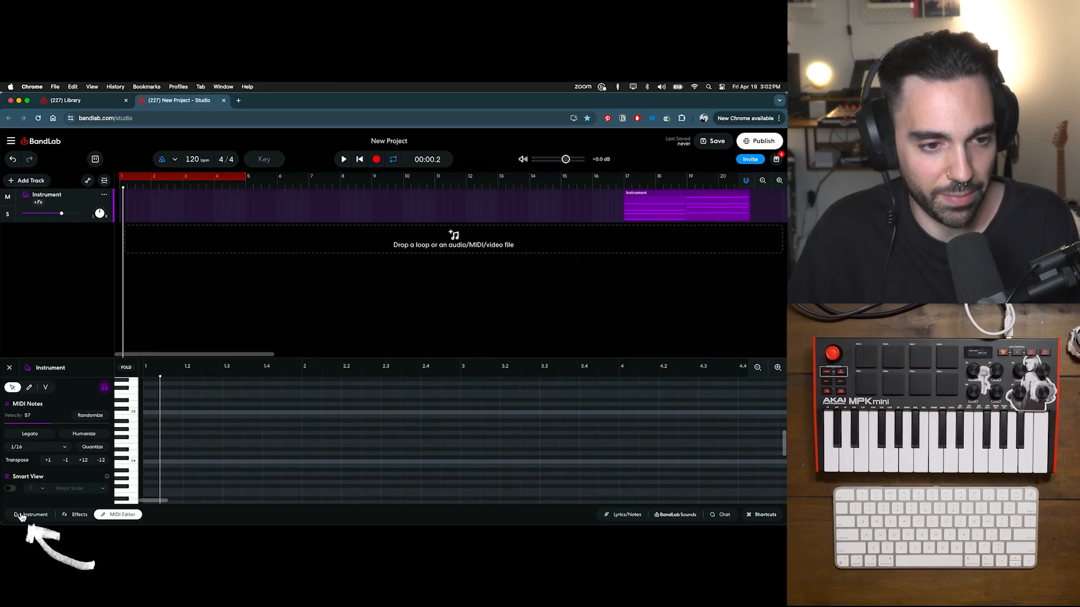
{"action": "left_click", "coordinate": [20, 515]}
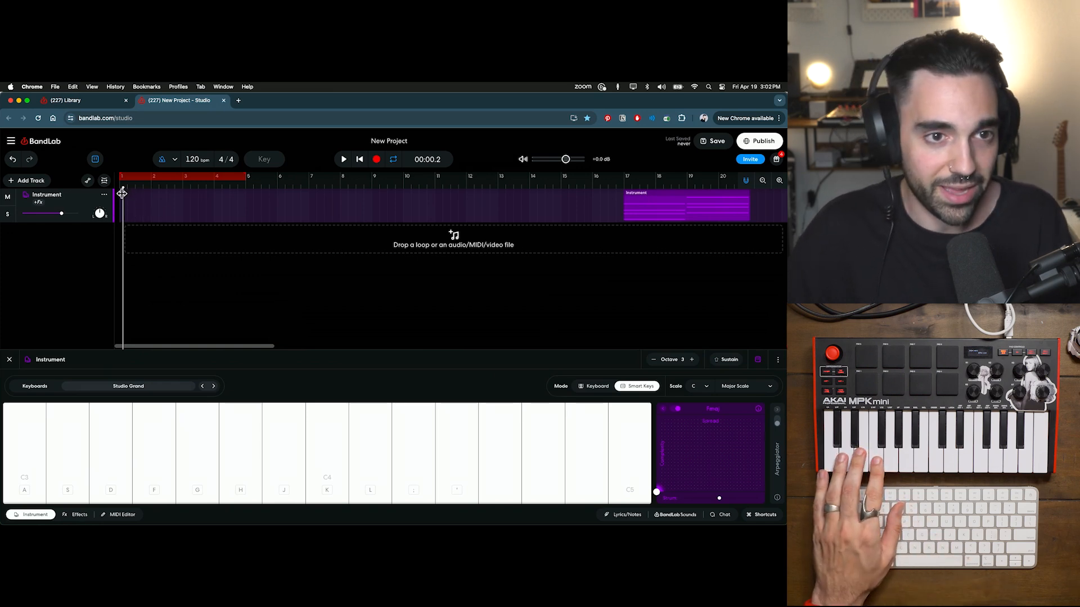
{"action": "left_click_drag", "start_coordinate": [122, 193], "coordinate": [118, 194]}
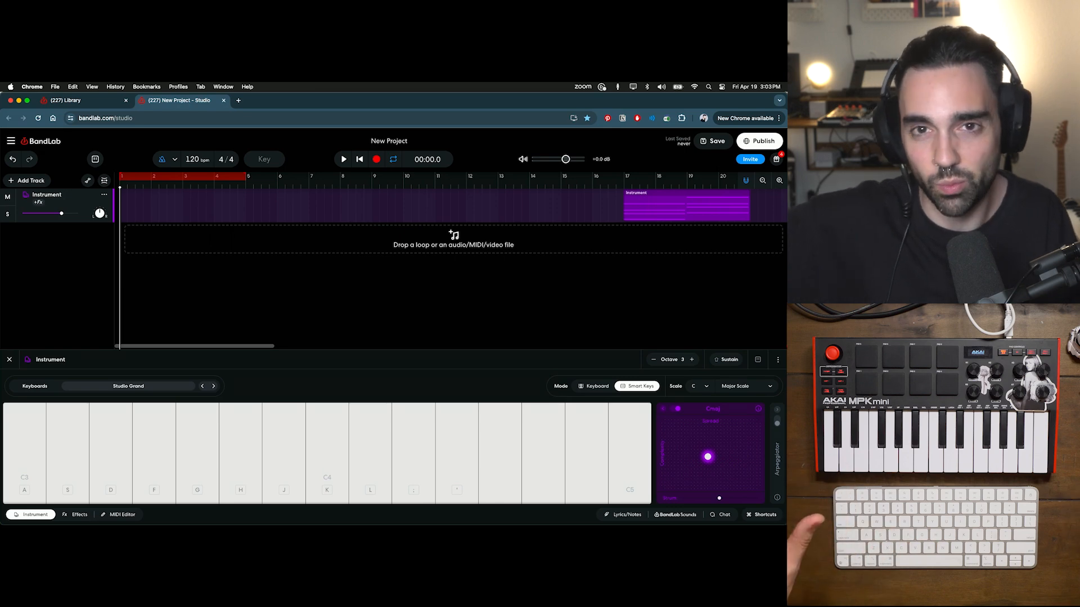
Set Smart Chords to medium complexity and spread, and record a second four-bar clip of two richer chords from bar 1.
{"action": "left_click", "coordinate": [709, 452]}
{"action": "key", "text": "Caps_Lock"}
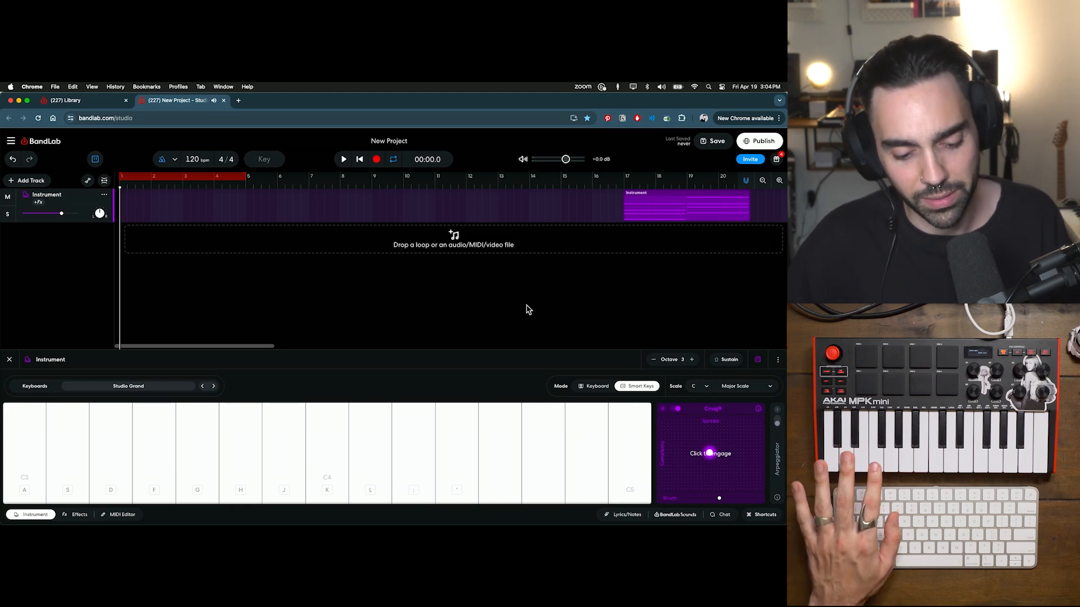
{"action": "left_click", "coordinate": [376, 159]}
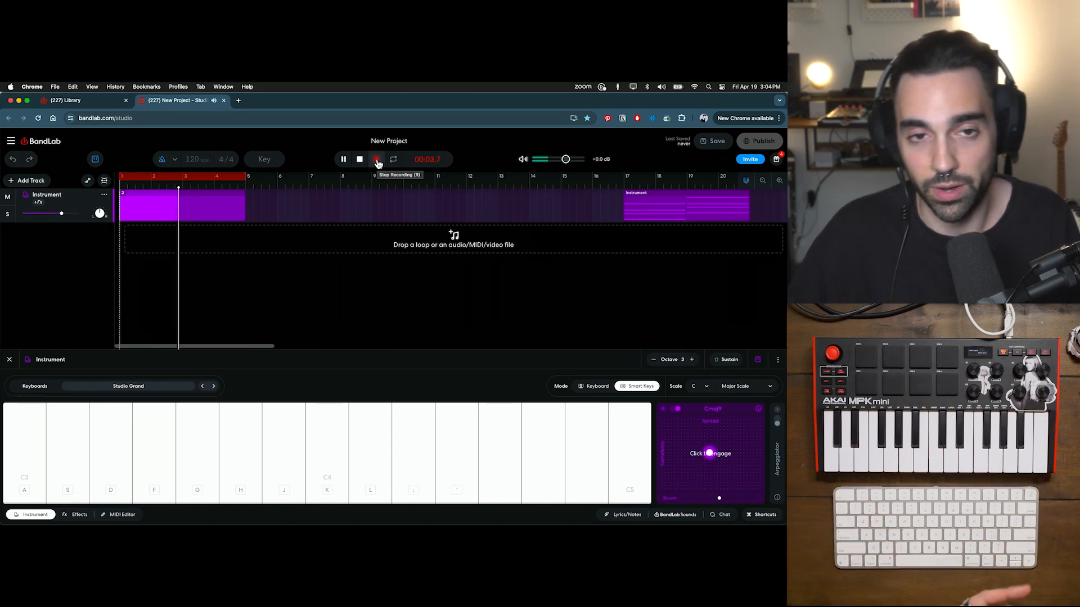
{"action": "left_click", "coordinate": [377, 161]}
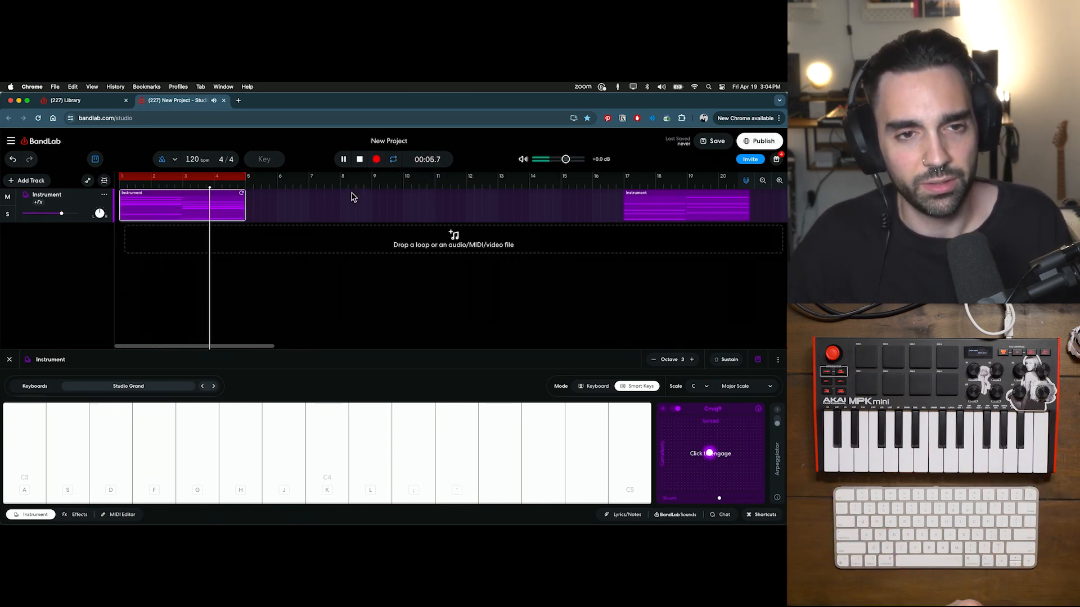
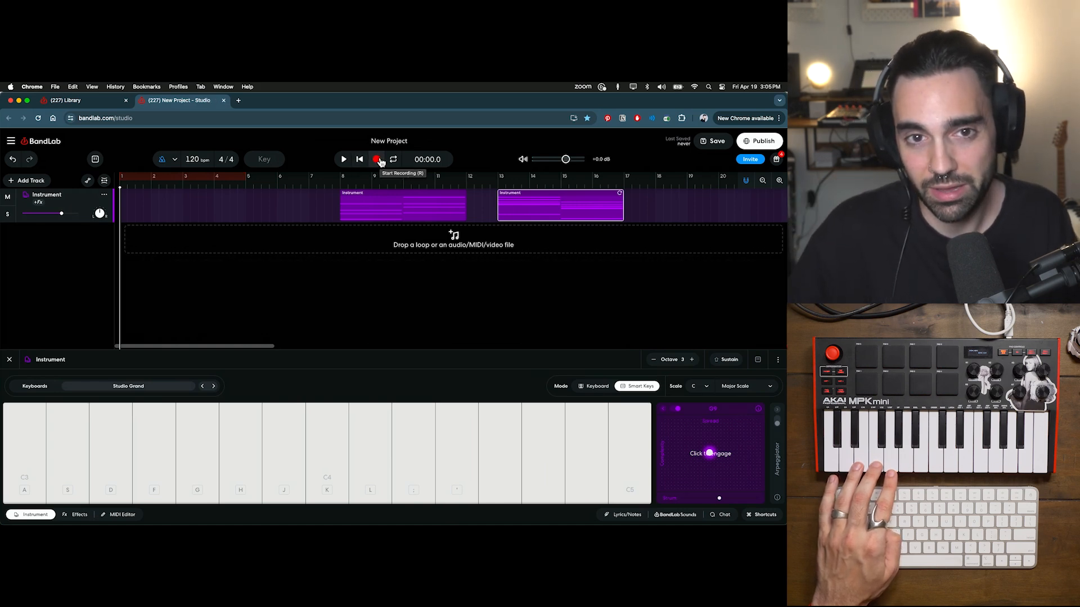
Record a four-bar, four-chord progression with Smart Chords from bar 1 of the Instrument track.
{"action": "left_click", "coordinate": [376, 159]}
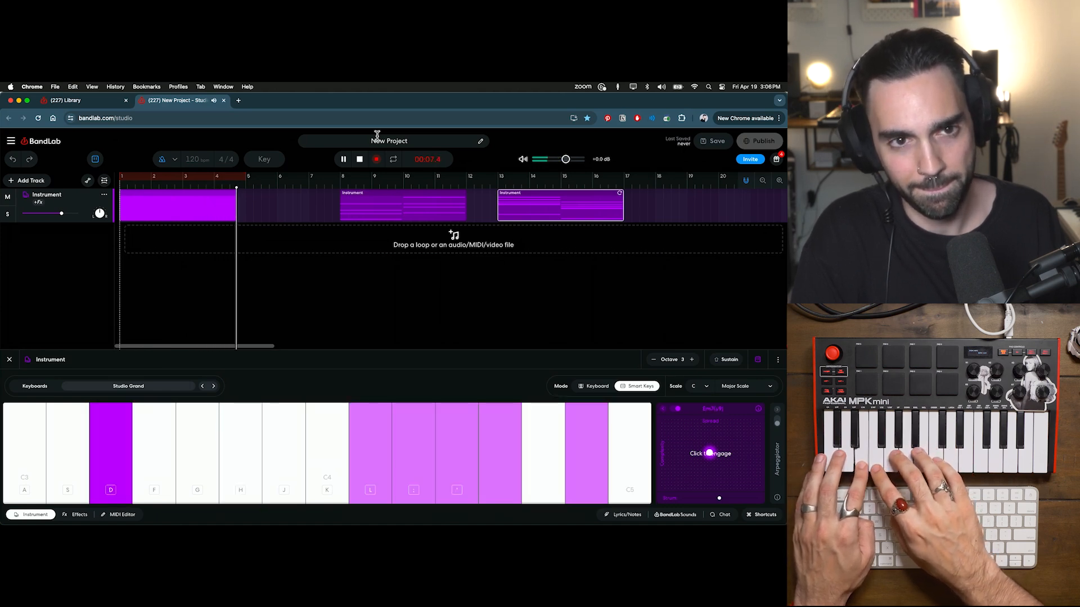
{"action": "left_click", "coordinate": [377, 161]}
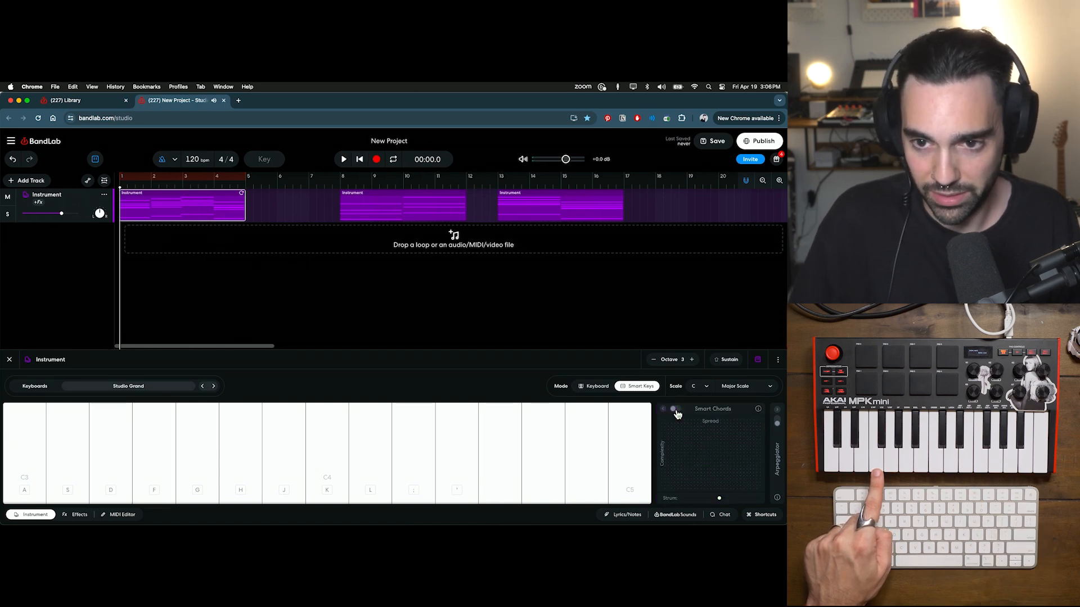
Play the full triads F-A-C, G-B-D, A-C-E and E-G-B by hand, one after another, without recording.
{"action": "key", "text": "f"}
{"action": "key", "text": "h"}
{"action": "key", "text": "k"}
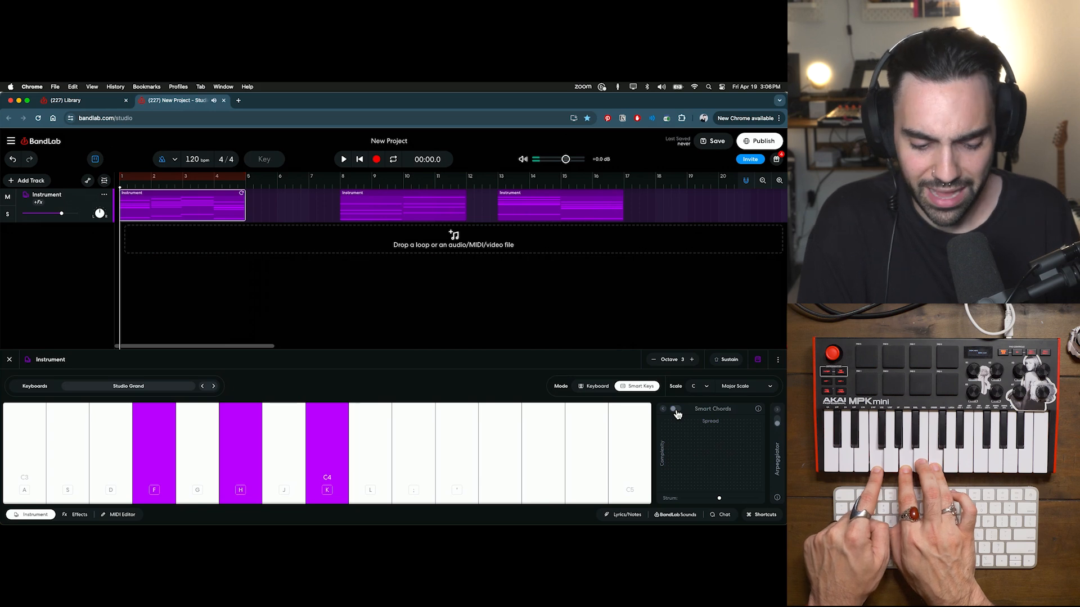
{"action": "key", "text": "g"}
{"action": "key", "text": "j"}
{"action": "key", "text": "l"}
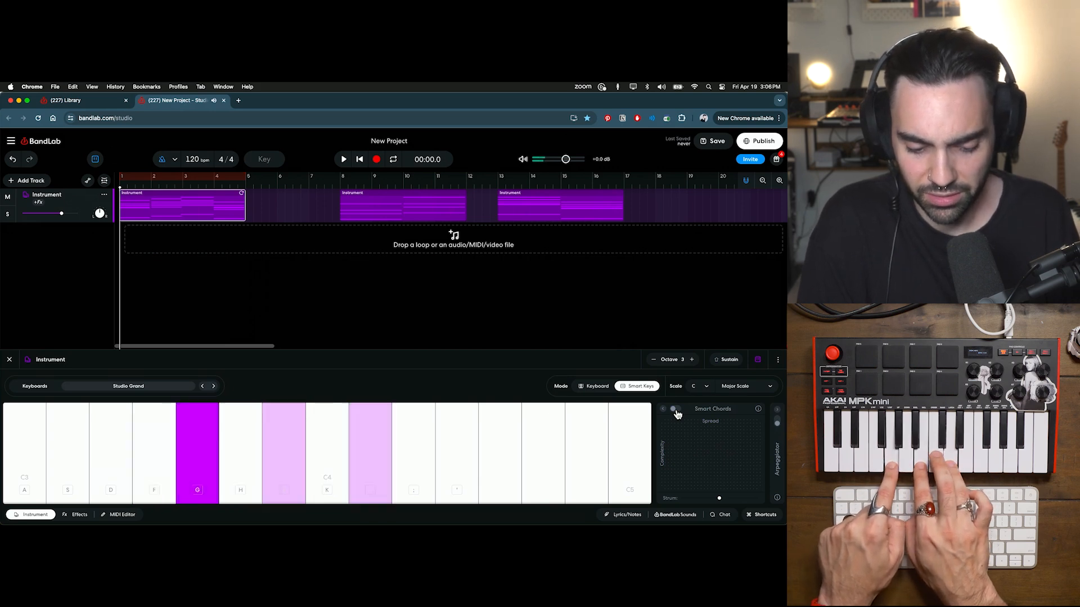
{"action": "key", "text": "h"}
{"action": "key", "text": "k"}
{"action": "key", "text": "semicolon"}
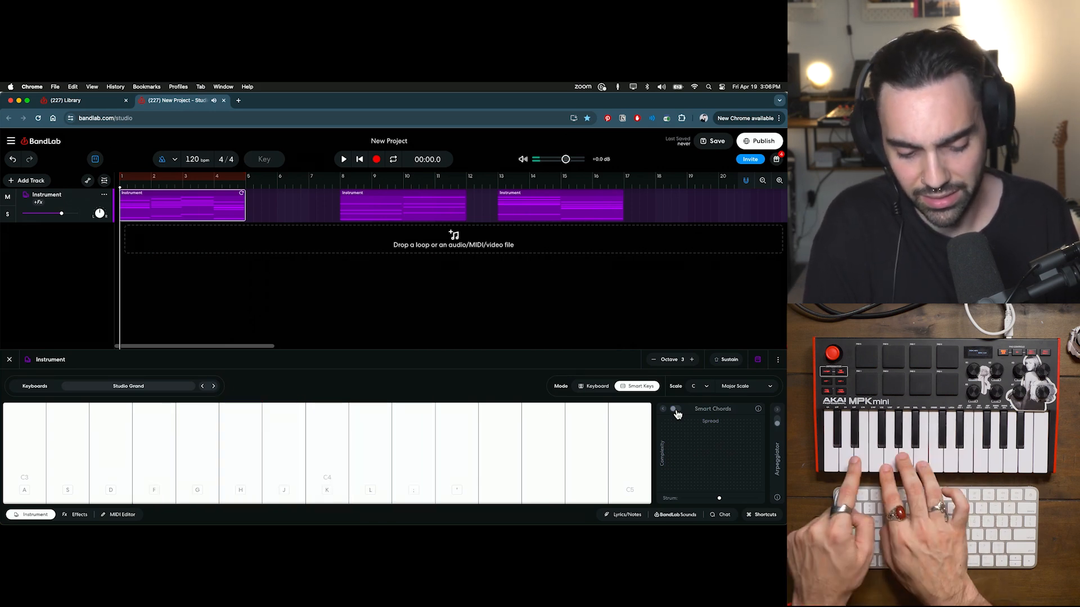
{"action": "key", "text": "d"}
{"action": "key", "text": "g"}
{"action": "key", "text": "j"}
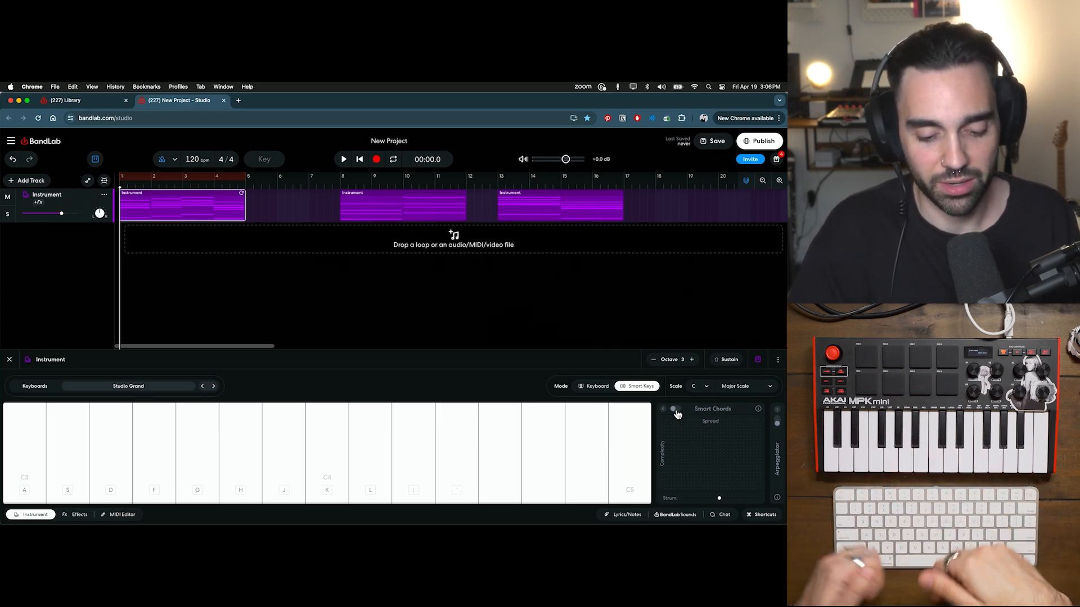
Practise the F major, G major, A minor, E minor progression again by playing it through repeatedly.
{"action": "key", "text": "f"}
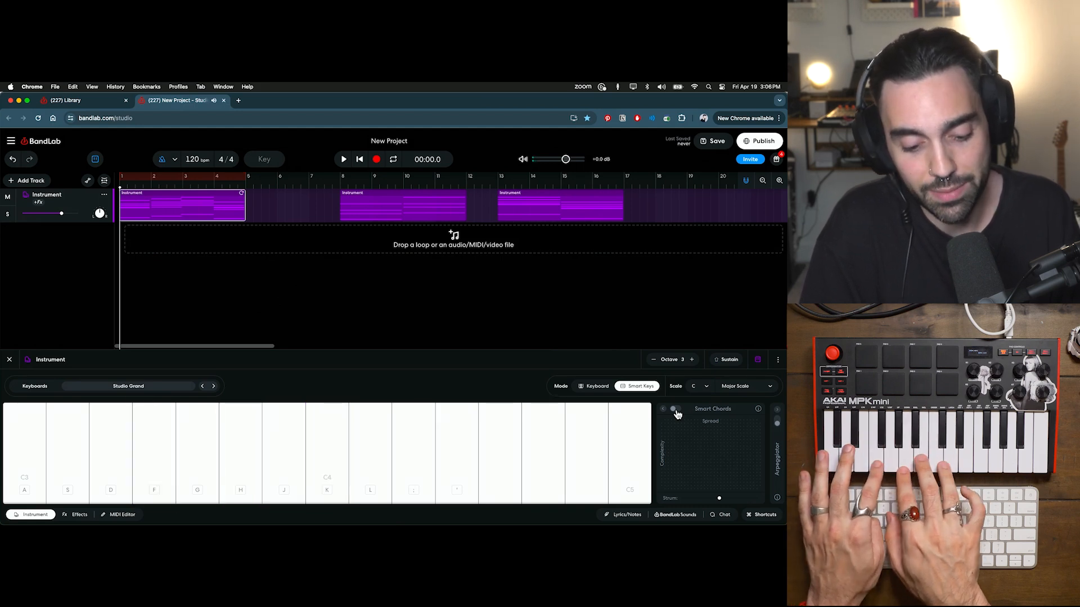
{"action": "key", "text": "f"}
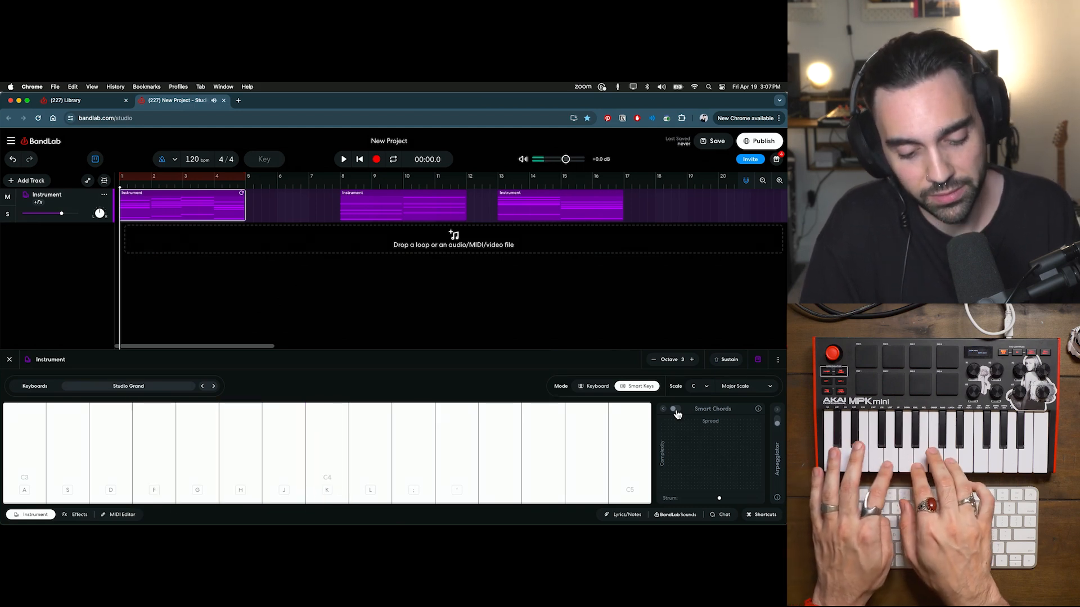
{"action": "key", "text": "g"}
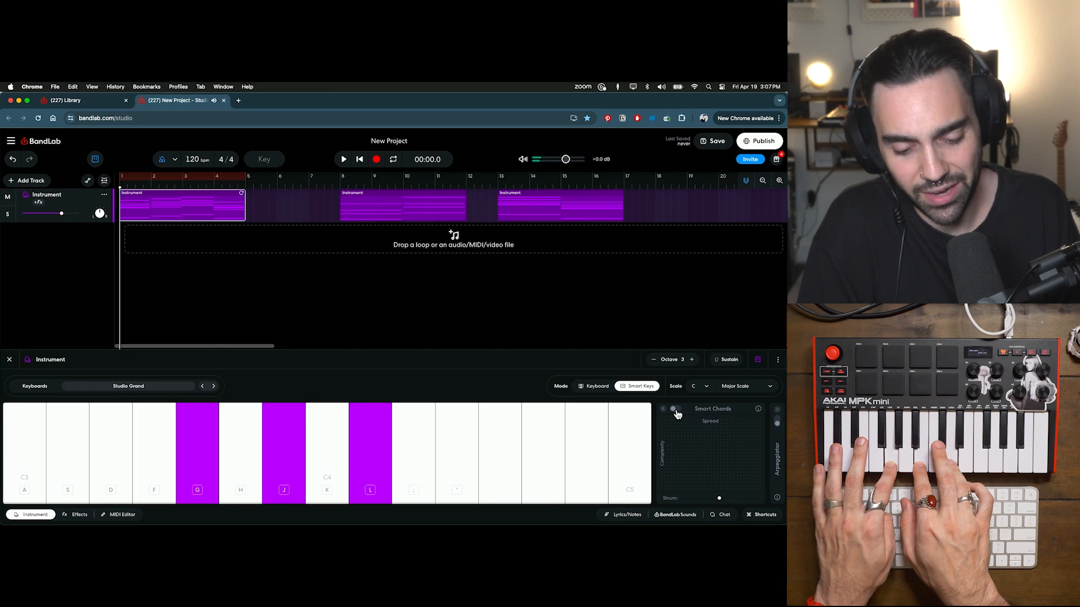
{"action": "key", "text": "h"}
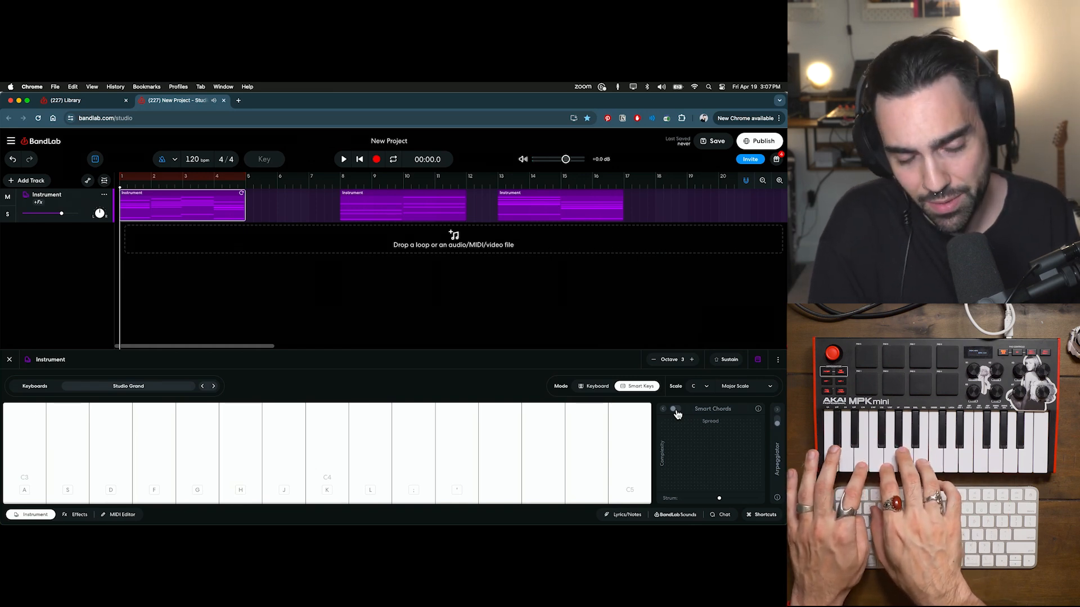
{"action": "key", "text": "d"}
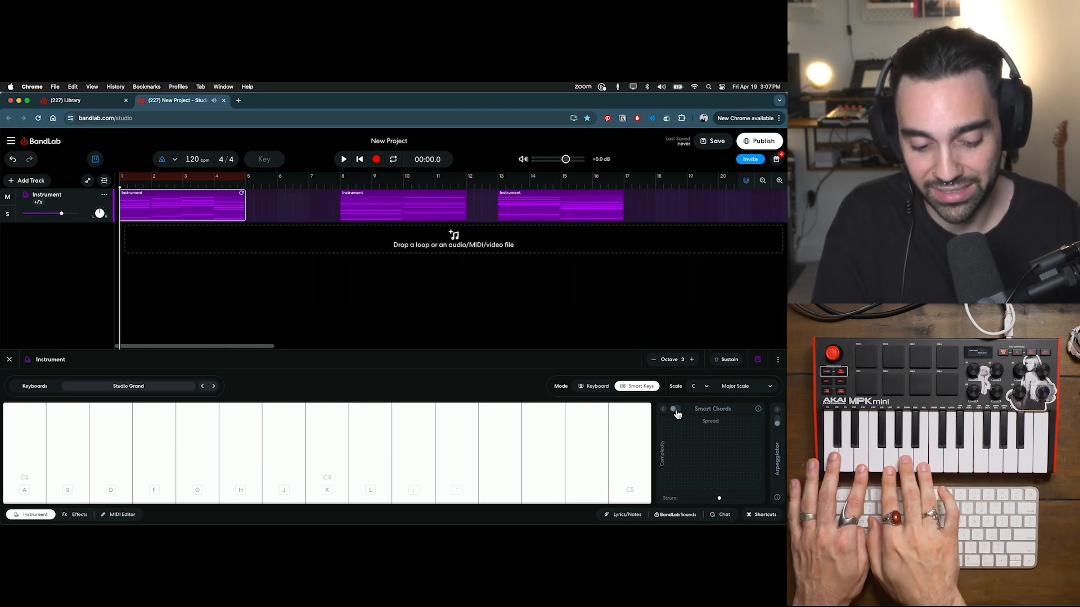
{"action": "key", "text": "f"}
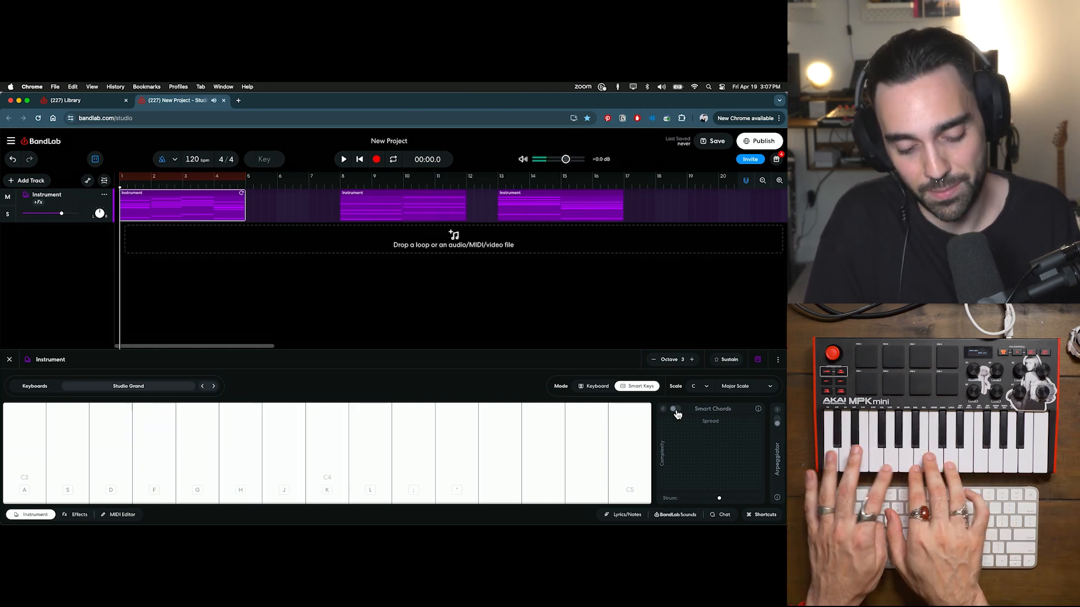
{"action": "key", "text": "g"}
{"action": "key", "text": "h"}
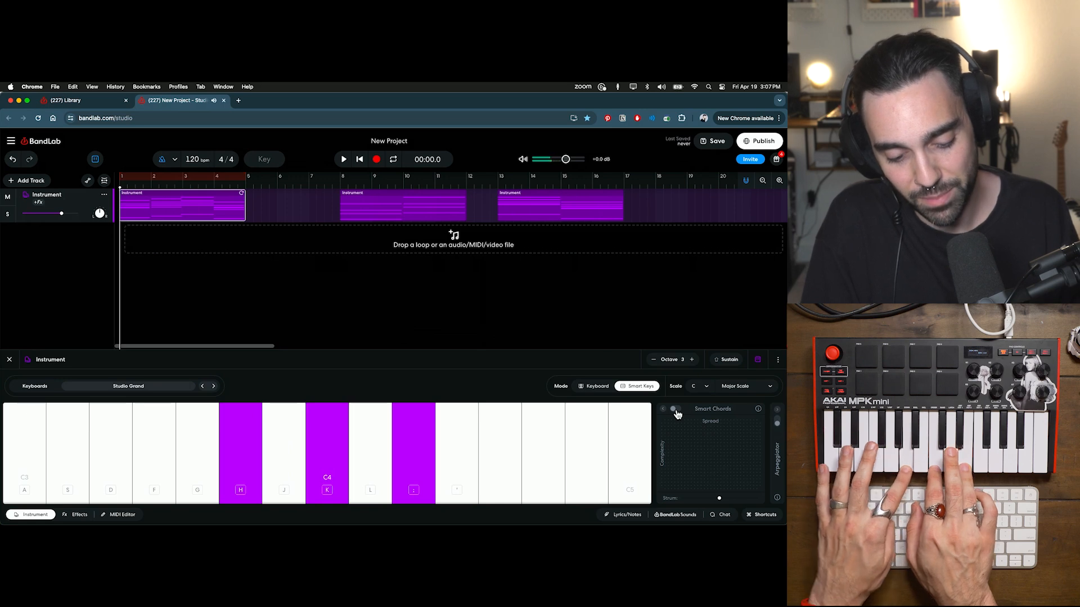
{"action": "key", "text": "d"}
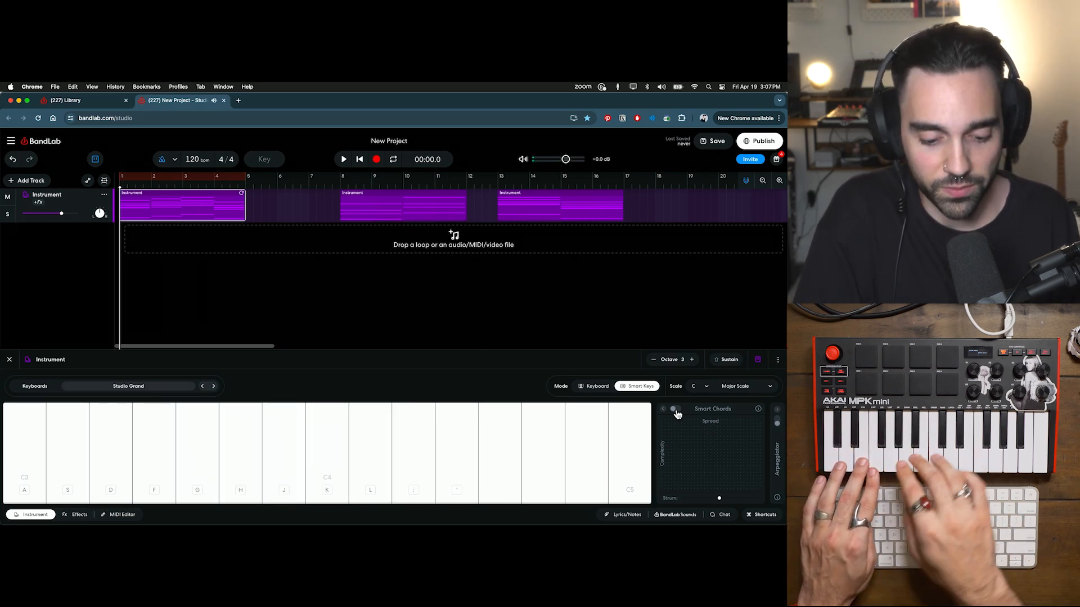
Turn on Smart Chords and move the four-bar clip from bar 1 to bar 17, directly behind the last clip.
{"action": "key", "text": "f"}
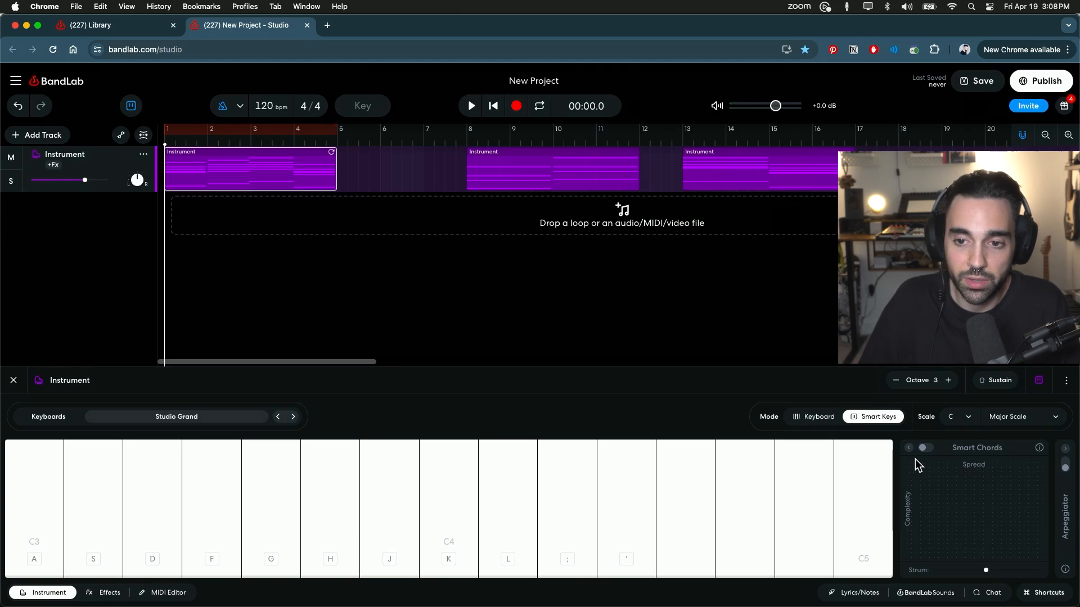
{"action": "left_click", "coordinate": [921, 448]}
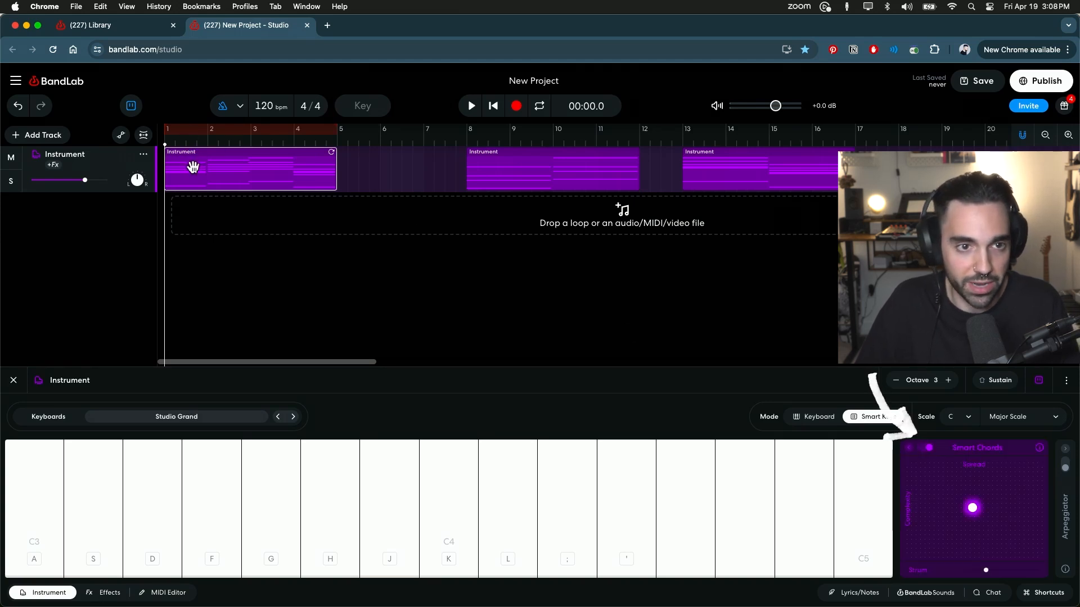
{"action": "left_click_drag", "start_coordinate": [194, 168], "coordinate": [889, 169]}
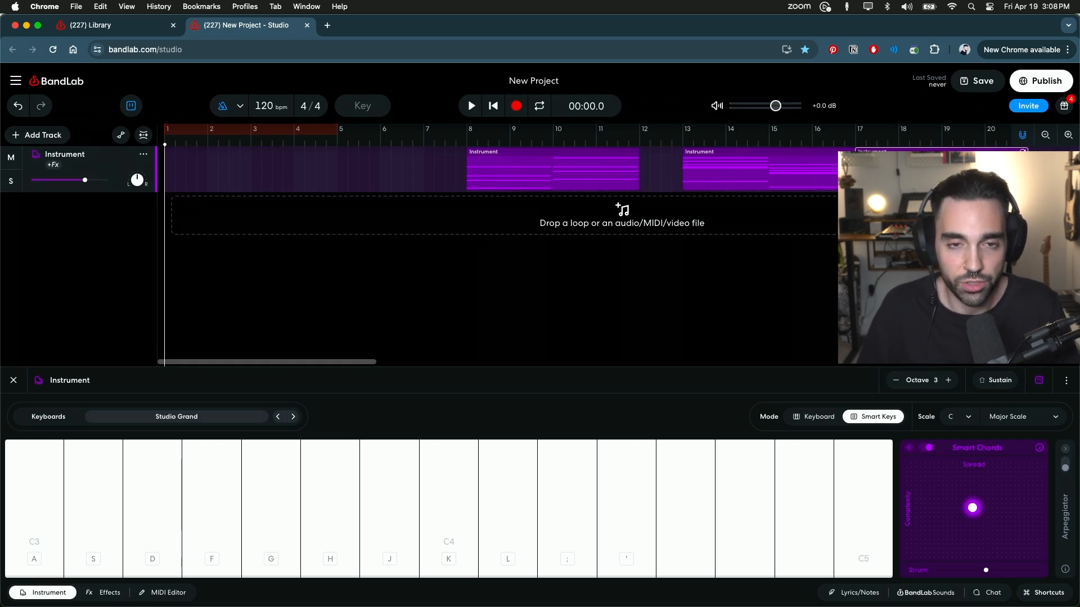
Record a four-bar Smart Chords take on D, E, B and A from bar 1, play it back and delete the clip.
{"action": "left_click", "coordinate": [516, 106]}
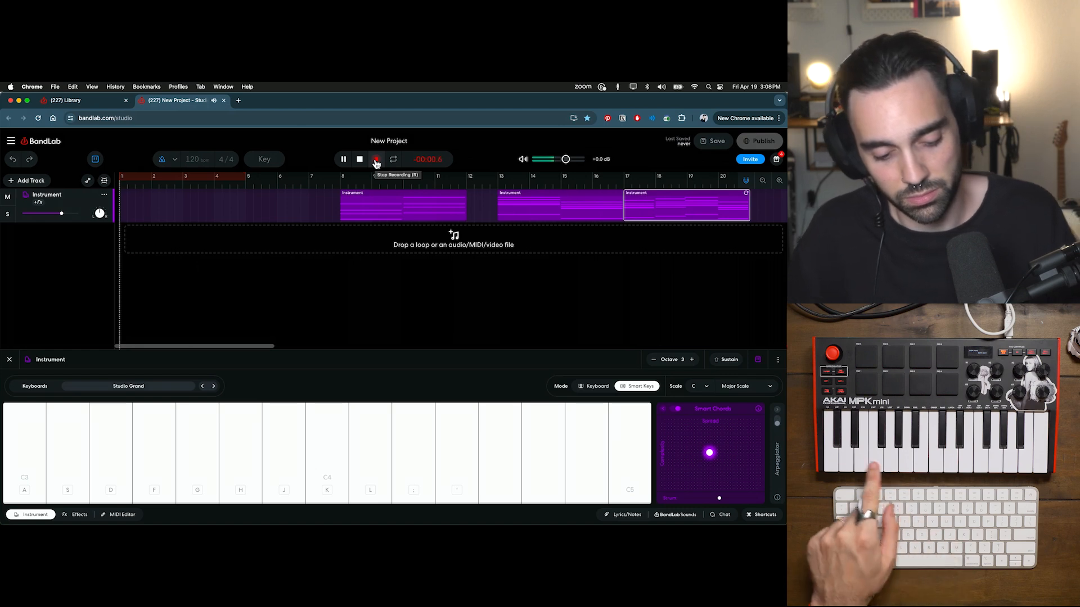
{"action": "key", "text": "s"}
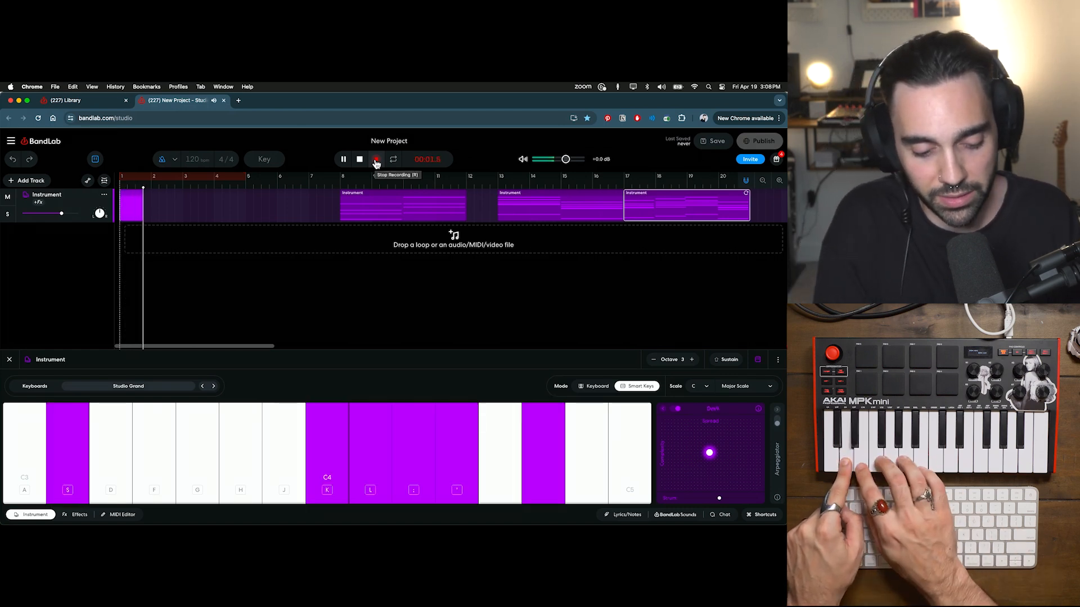
{"action": "key", "text": "d"}
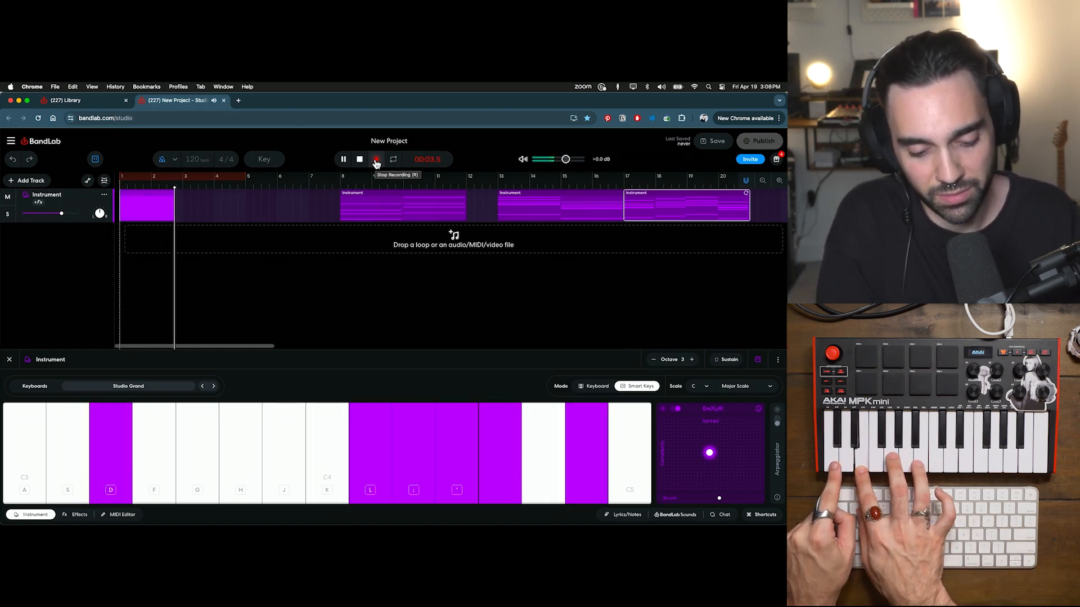
{"action": "key", "text": "j"}
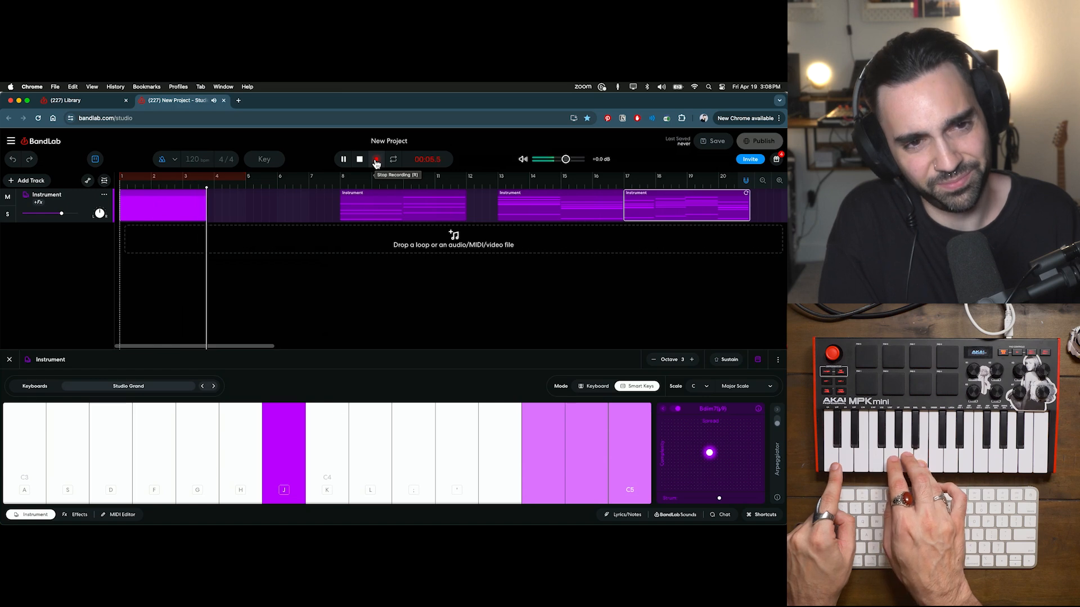
{"action": "key", "text": "h"}
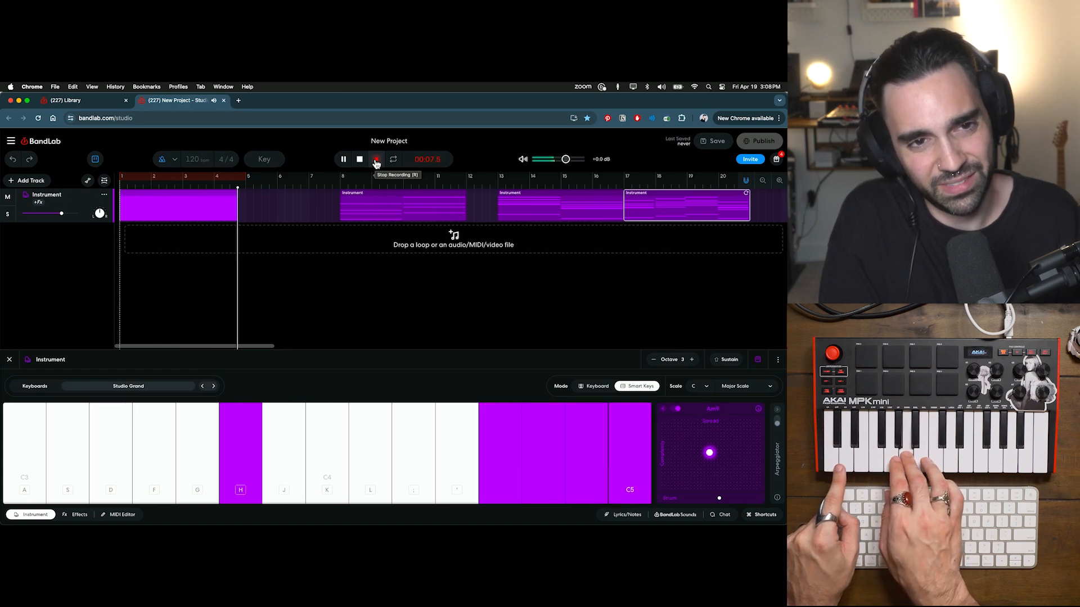
{"action": "left_click", "coordinate": [377, 162]}
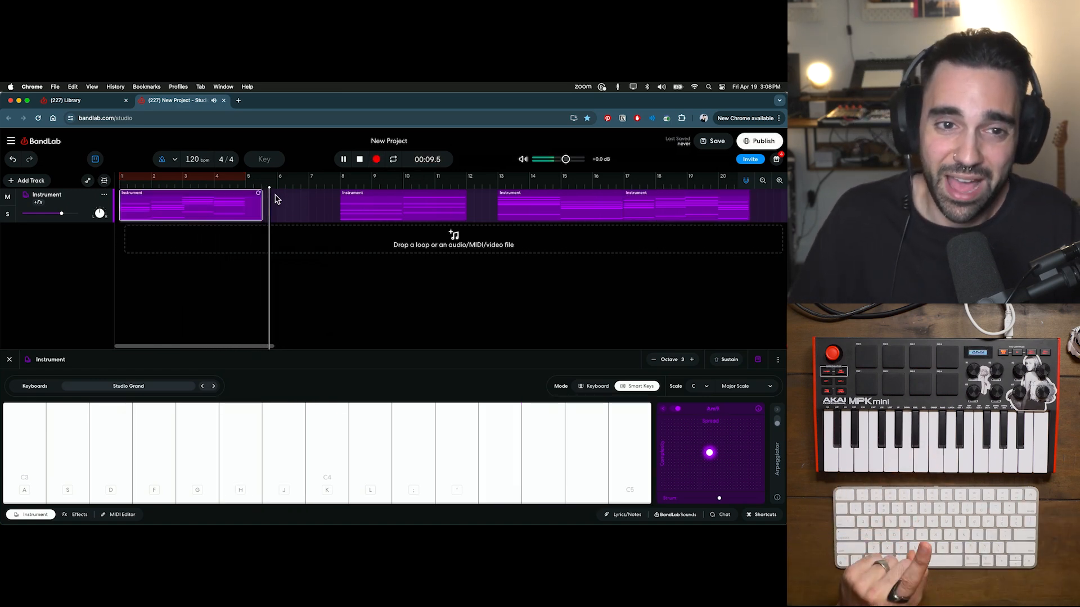
{"action": "left_click", "coordinate": [361, 160]}
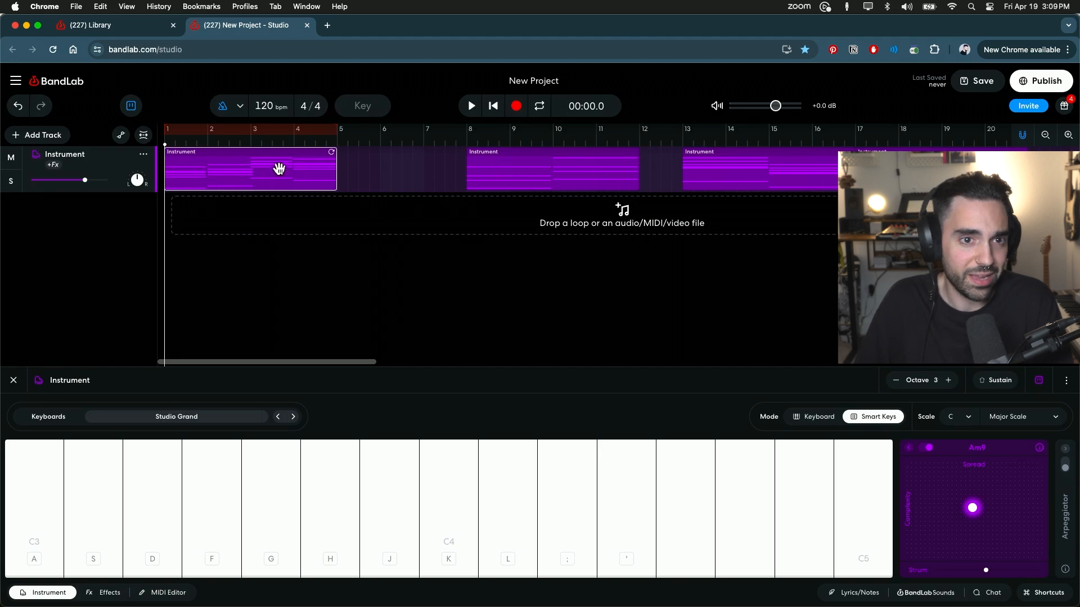
{"action": "key", "text": "Delete"}
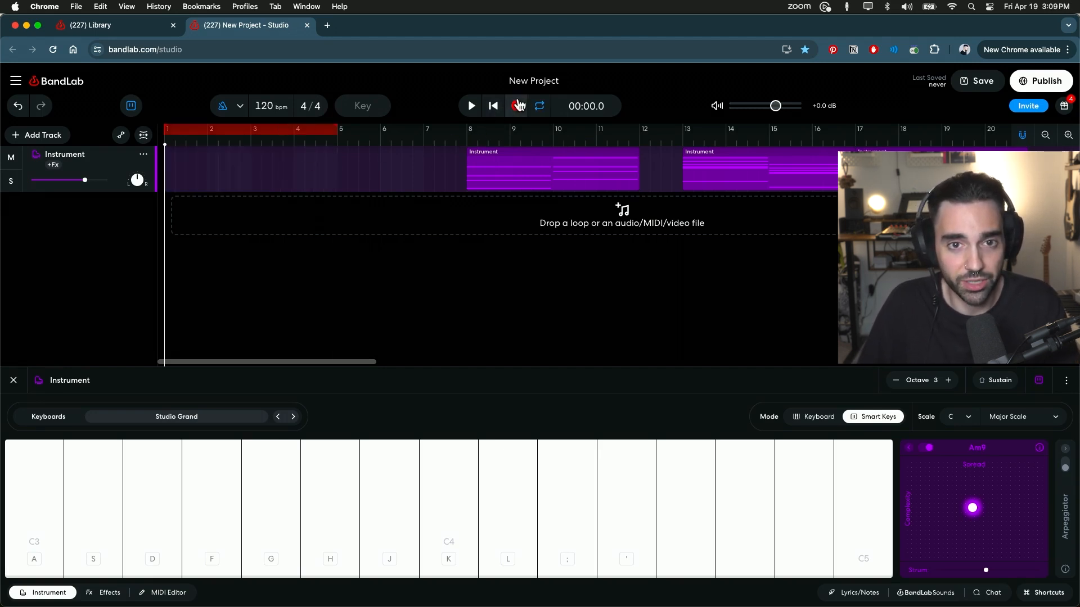
Record a four-bar Smart Chords progression on C, F, A and F from bar 1 with looping on, and stop playback.
{"action": "left_click", "coordinate": [516, 105]}
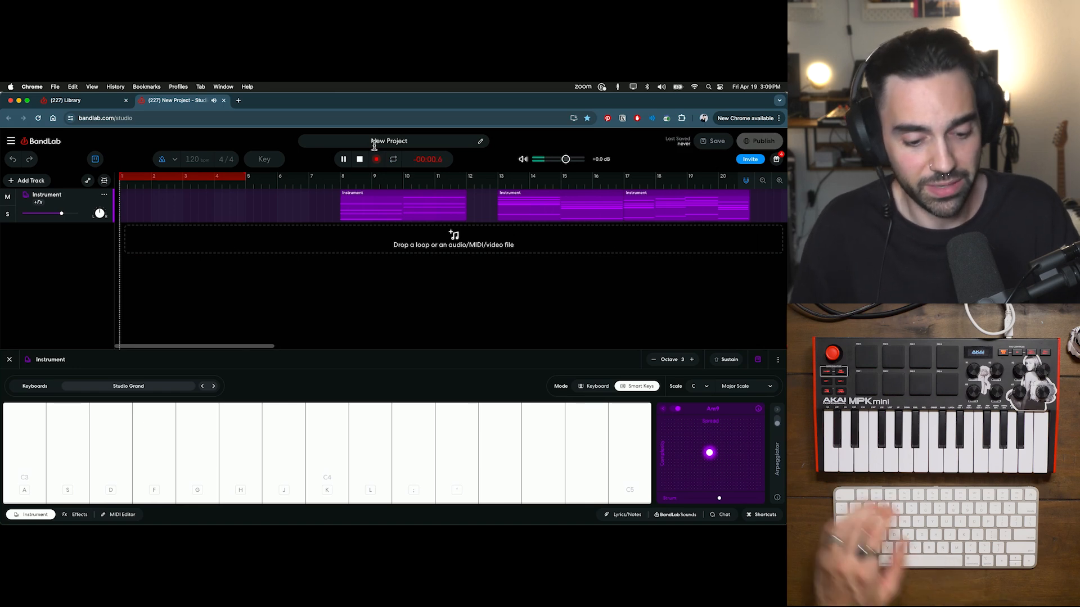
{"action": "key", "text": "a"}
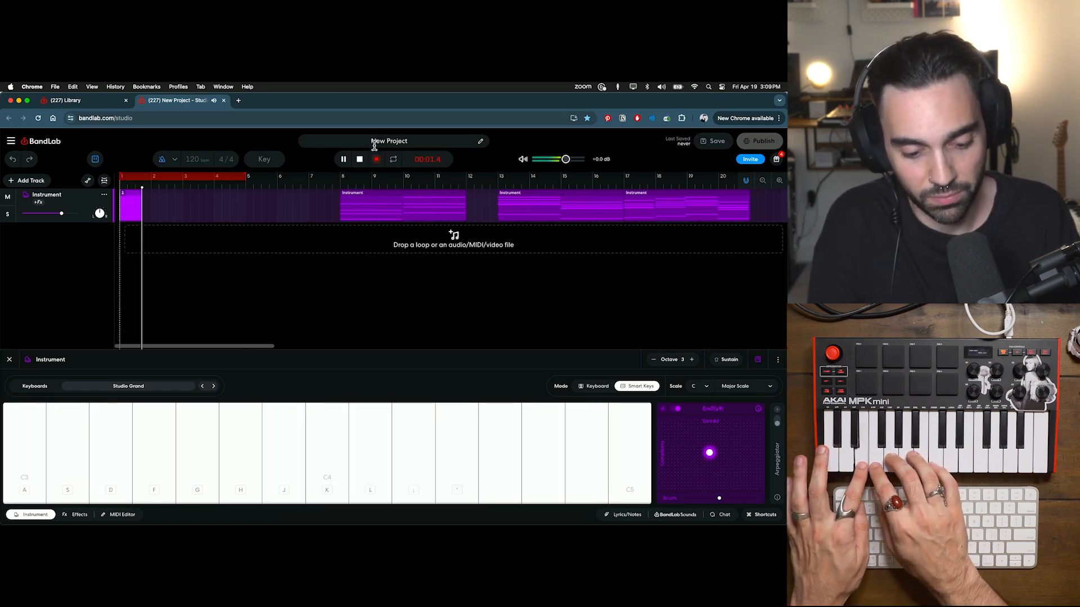
{"action": "key", "text": "f"}
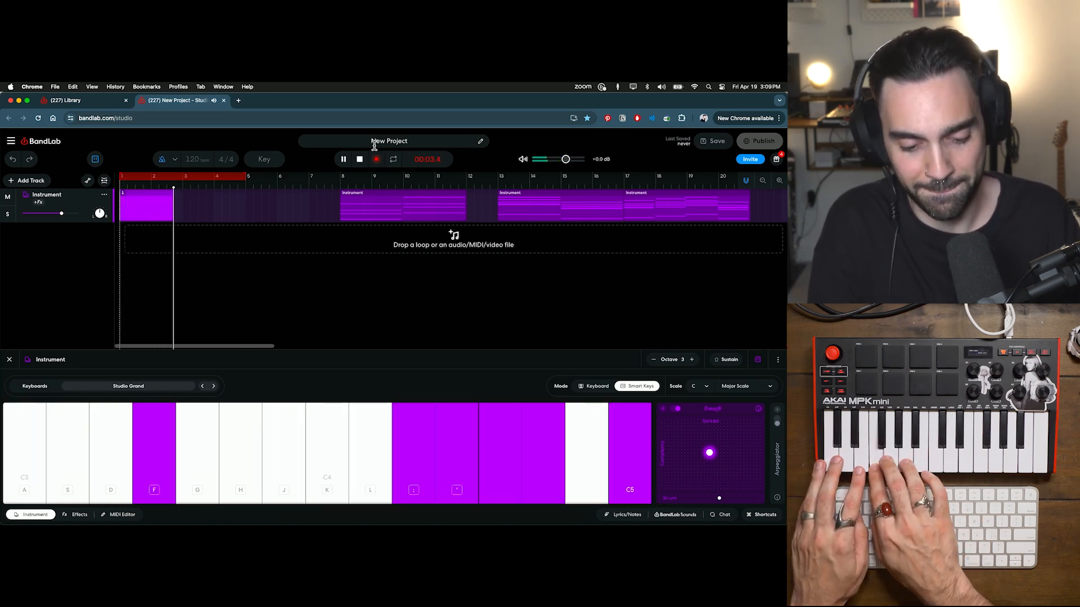
{"action": "key", "text": "h"}
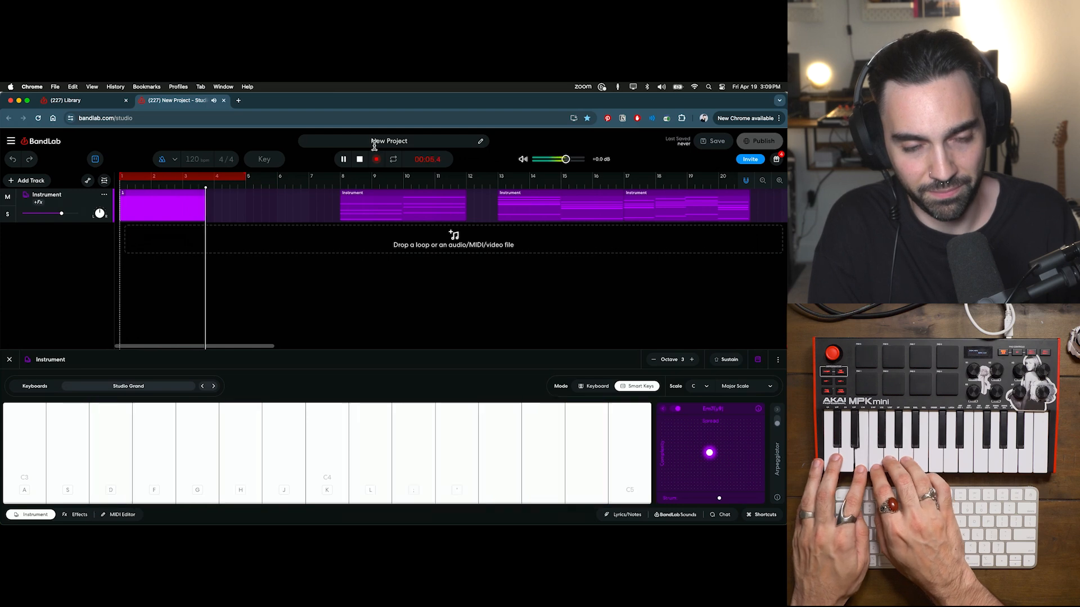
{"action": "key", "text": "f"}
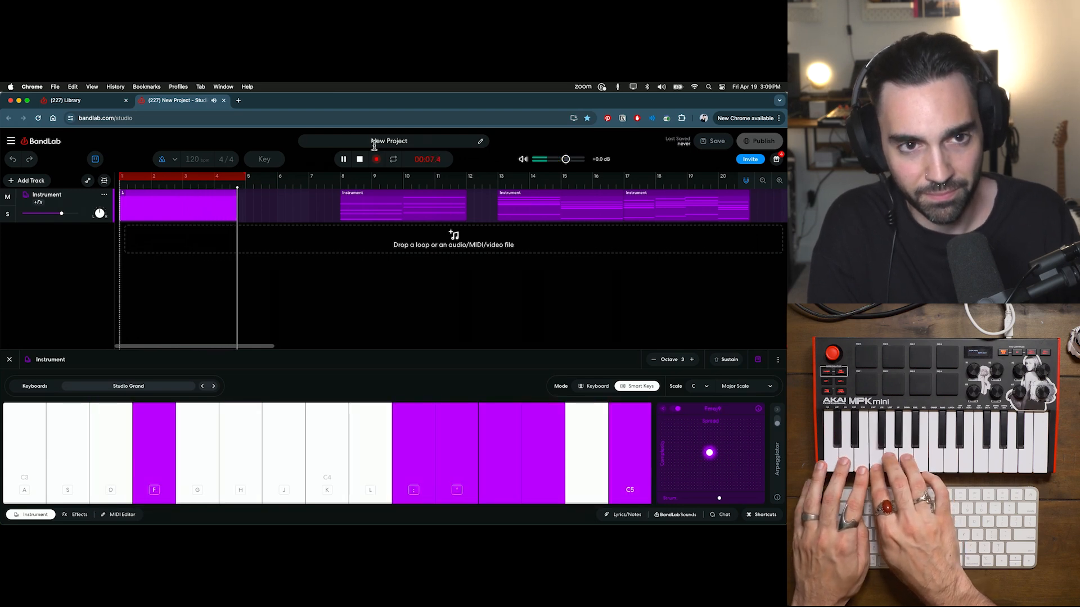
{"action": "left_click", "coordinate": [378, 159]}
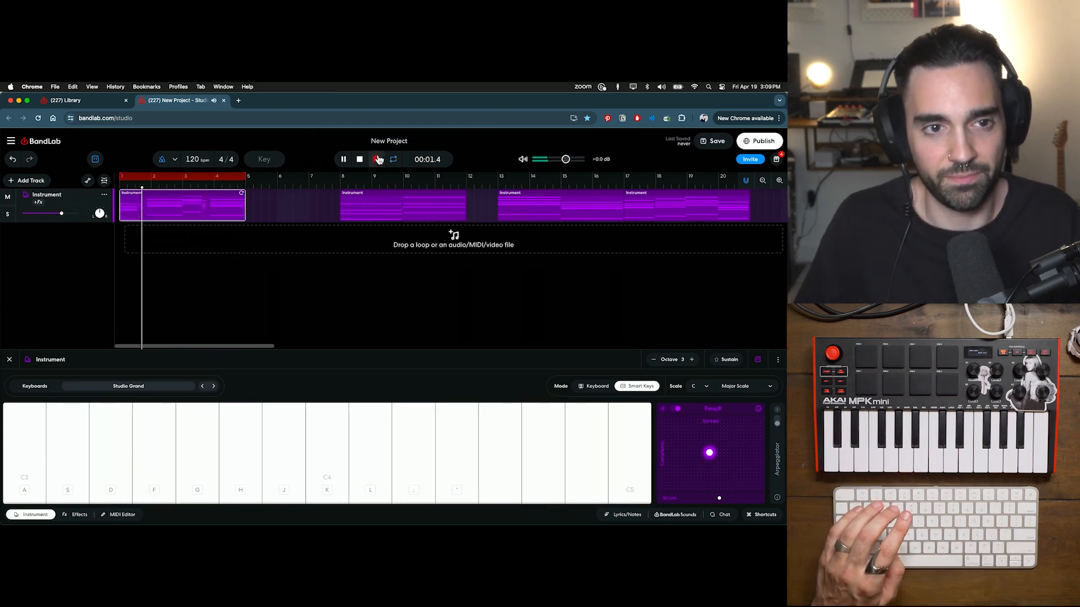
{"action": "left_click", "coordinate": [362, 160]}
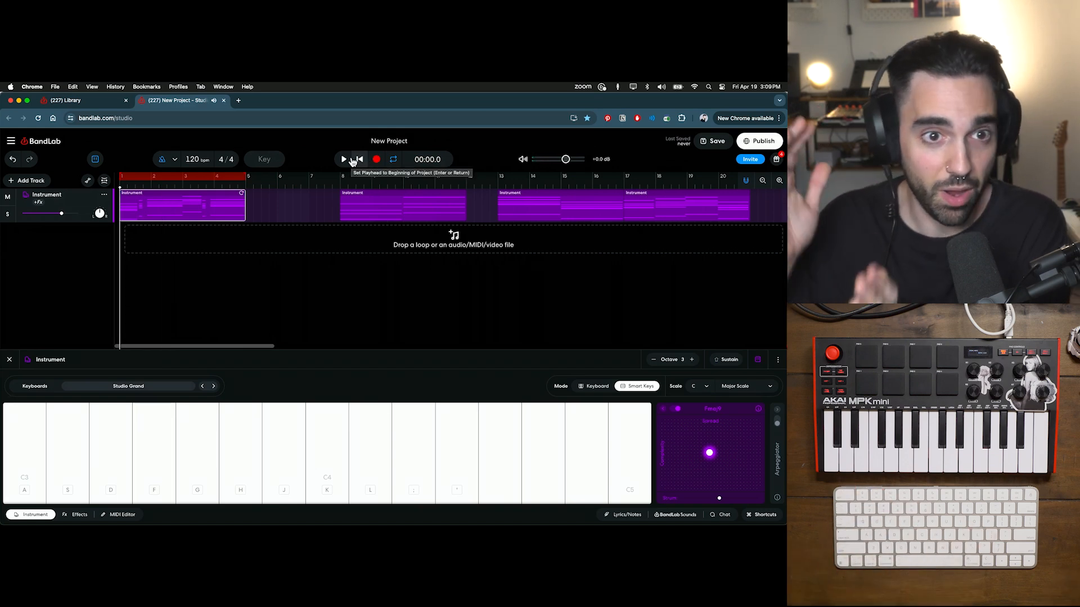
Open the clip at bar 1 in the MIDI Editor and try removing the E4 note from its first chord.
{"action": "double_click", "coordinate": [162, 197]}
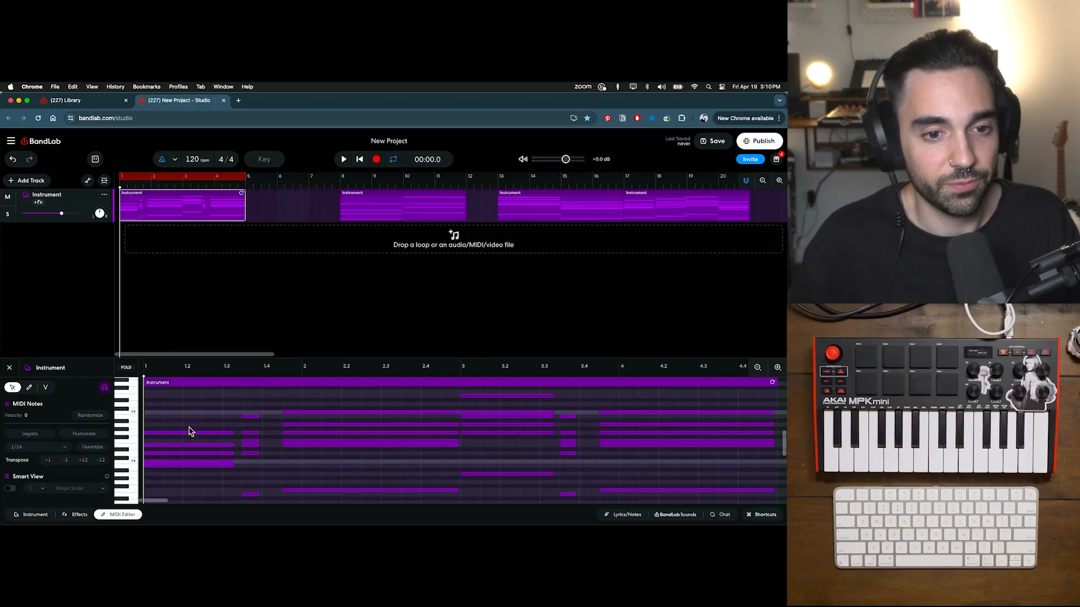
{"action": "left_click", "coordinate": [187, 434]}
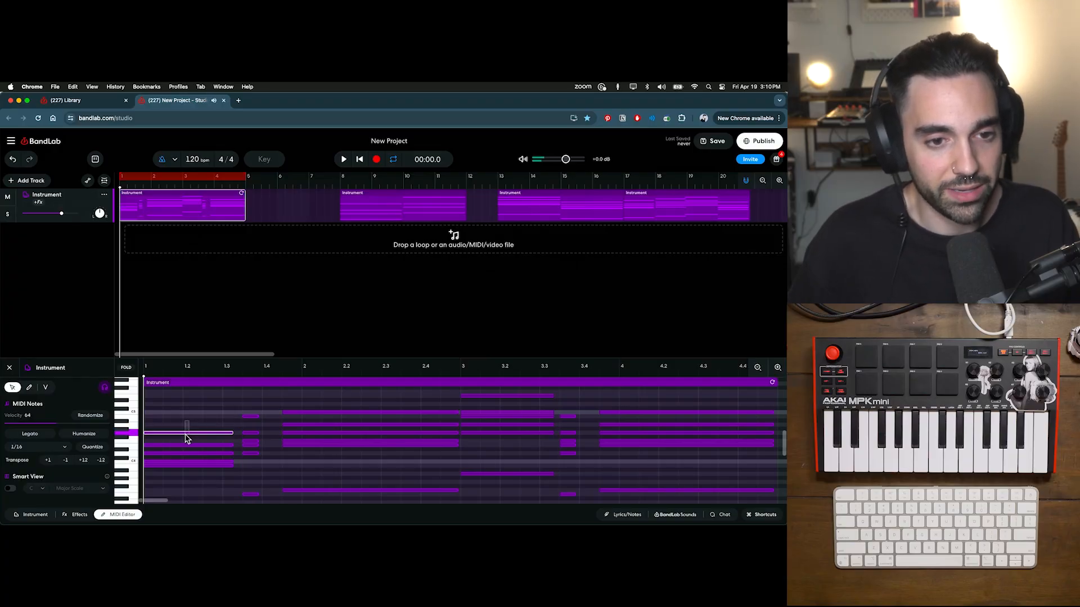
{"action": "left_click_drag", "start_coordinate": [186, 435], "coordinate": [212, 448]}
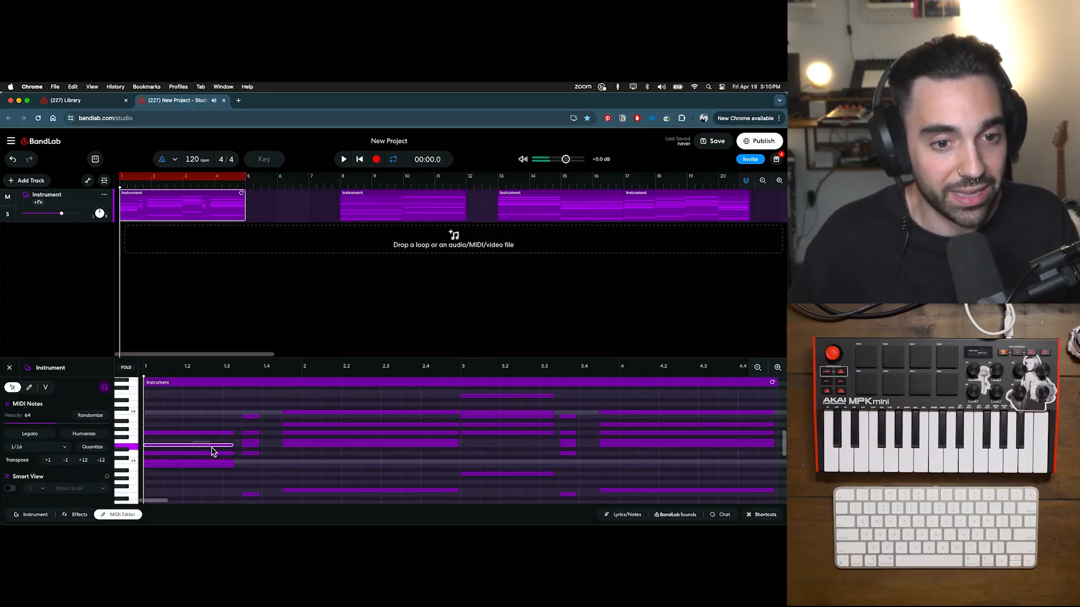
{"action": "key", "text": "BackSpace"}
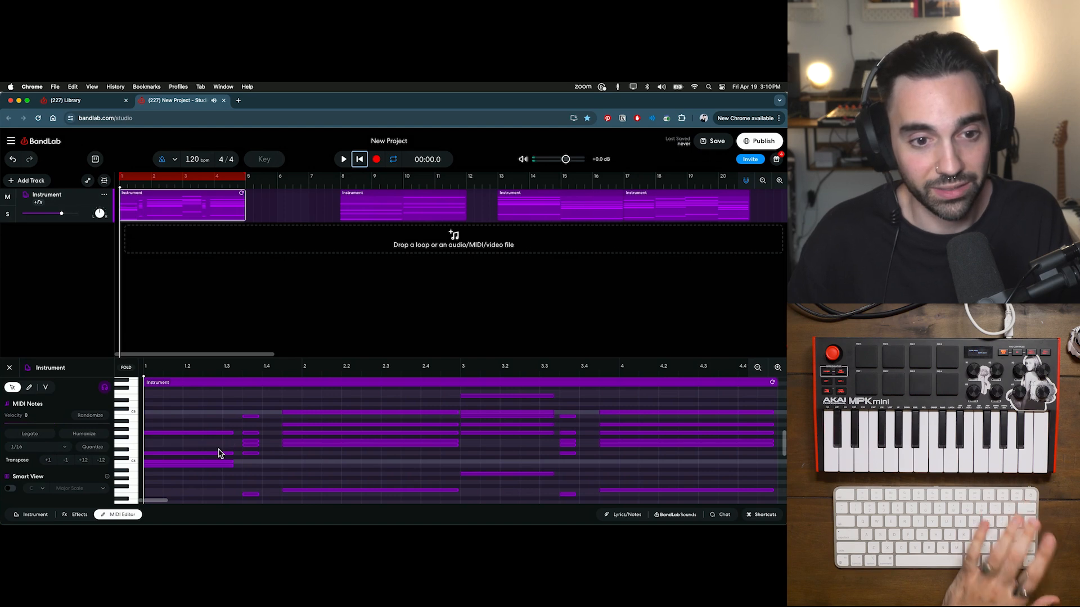
{"action": "key", "text": "p"}
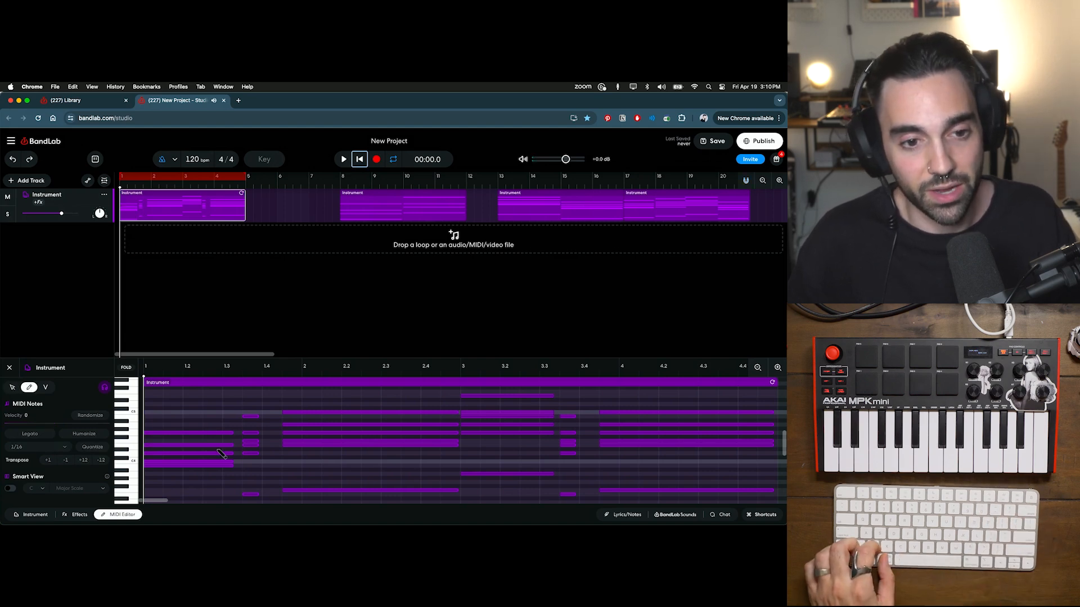
{"action": "key", "text": "super"}
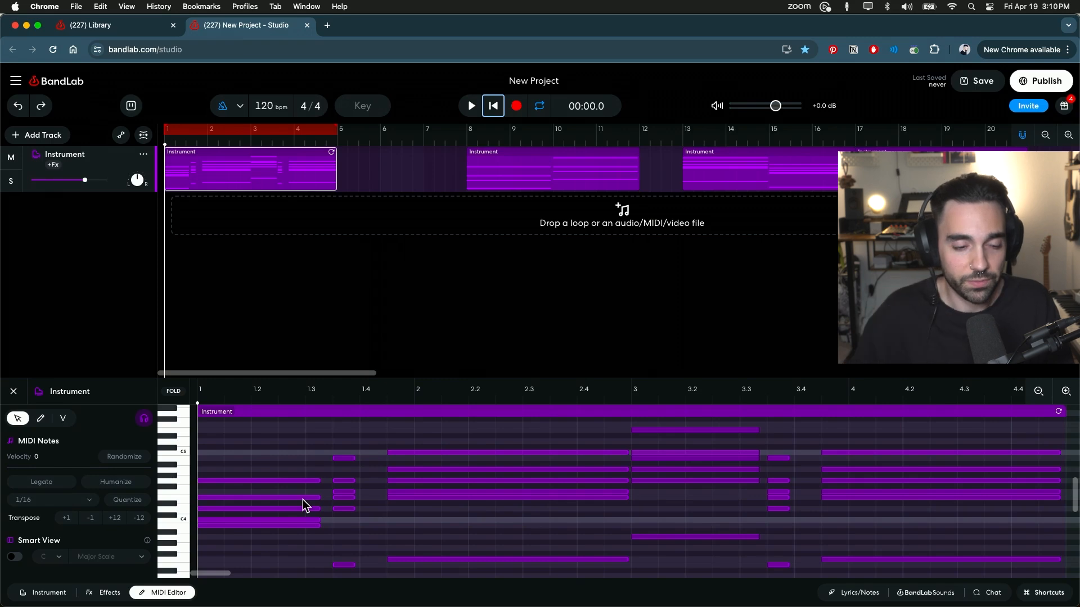
Turn on Smart View with the C Major Scale and set the project key to C major.
{"action": "left_click", "coordinate": [14, 559]}
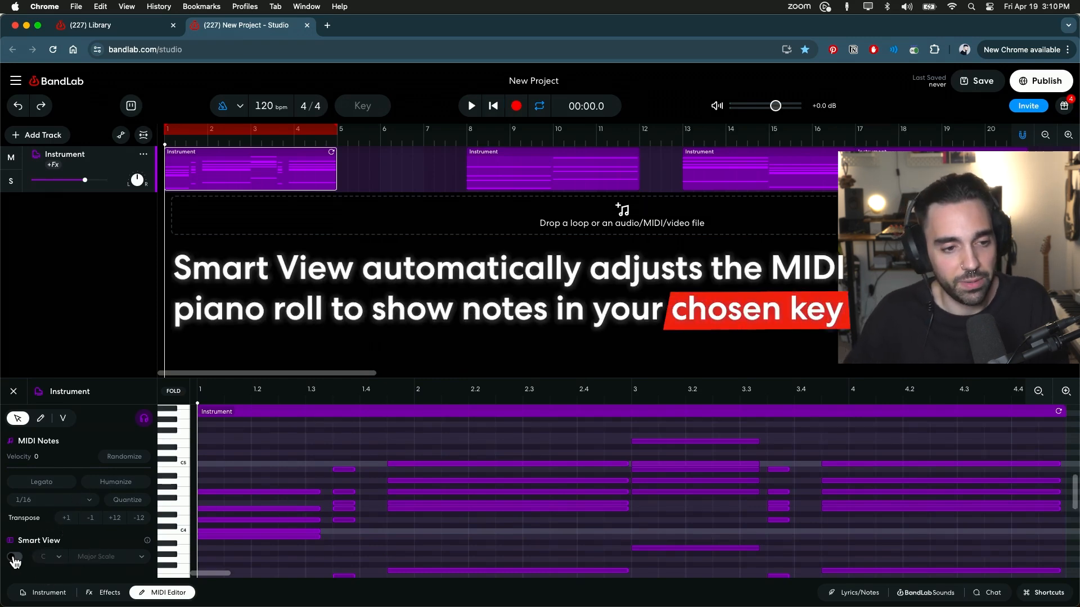
{"action": "left_click", "coordinate": [14, 559]}
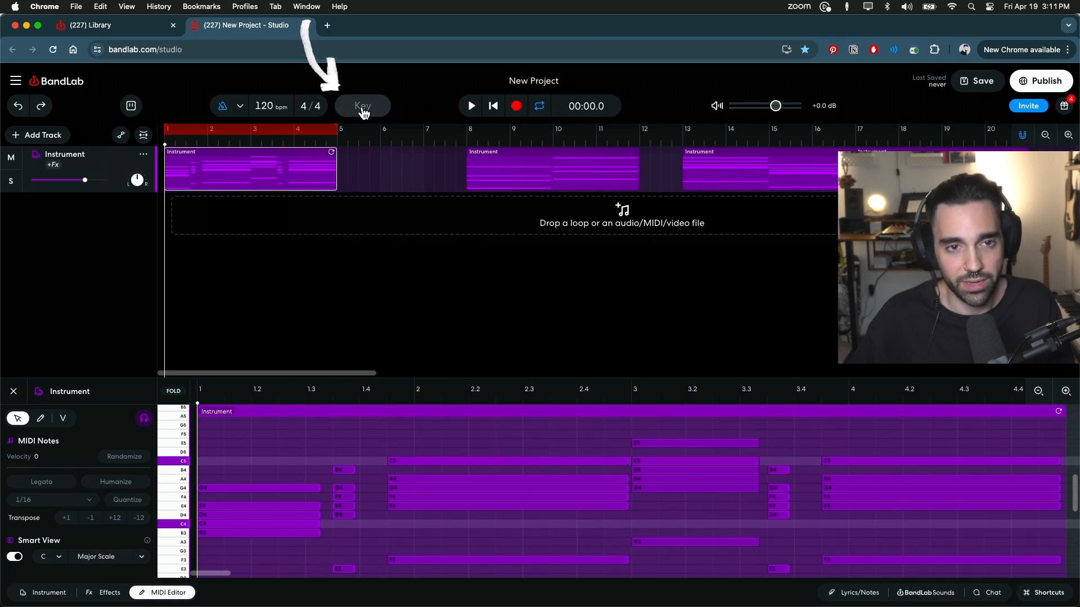
{"action": "left_click", "coordinate": [363, 110]}
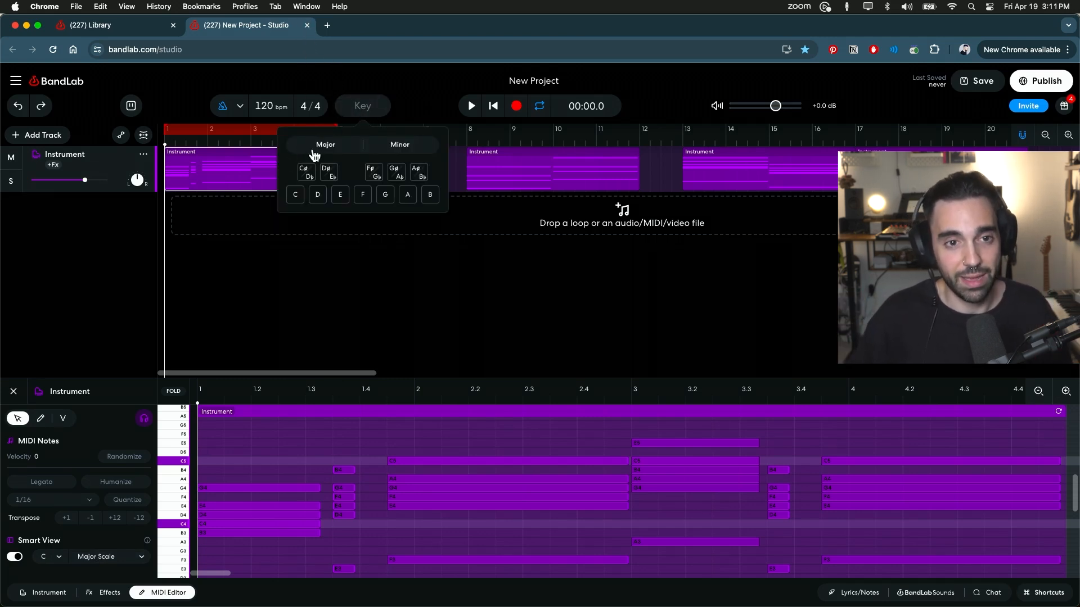
{"action": "left_click", "coordinate": [296, 193]}
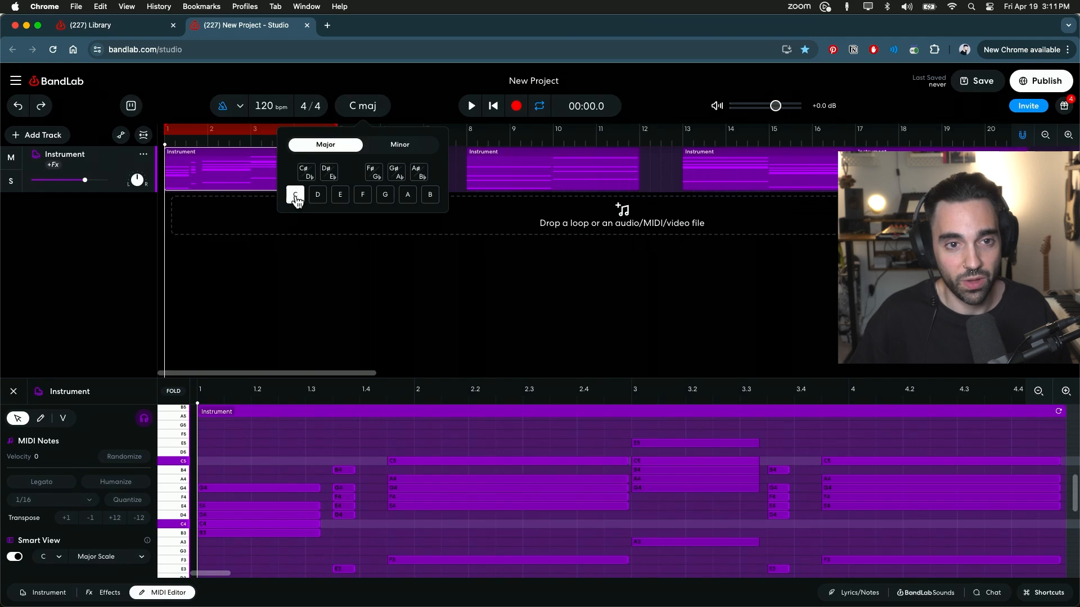
{"action": "left_click", "coordinate": [370, 87]}
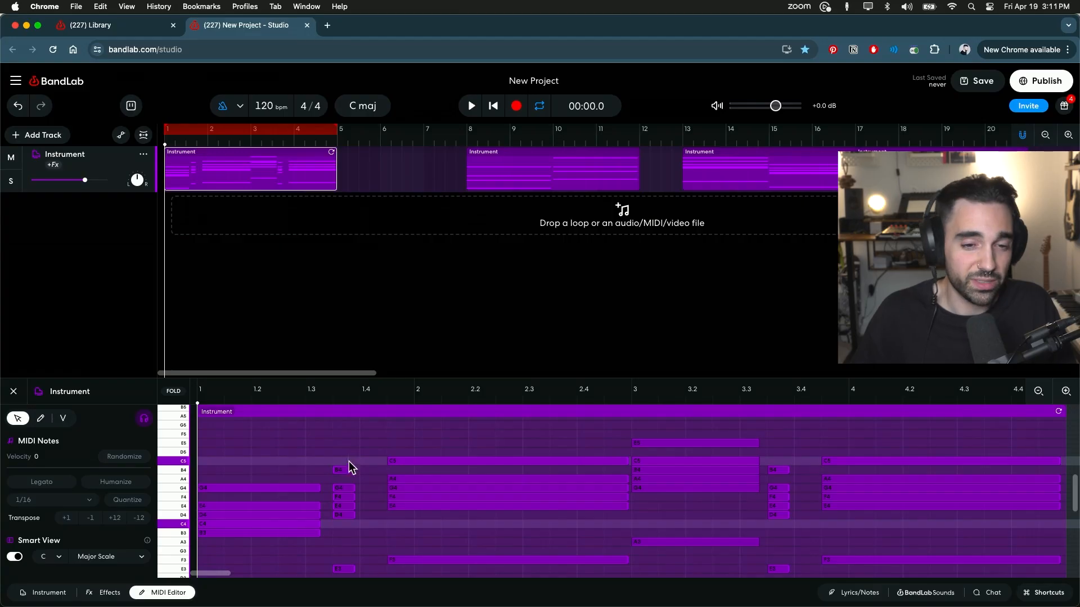
Select the short chord's notes between 1.3 and 1.4, turn off note preview, and try to resize and shift them.
{"action": "left_click_drag", "start_coordinate": [350, 456], "coordinate": [352, 499]}
{"action": "left_click_drag", "start_coordinate": [354, 541], "coordinate": [345, 583]}
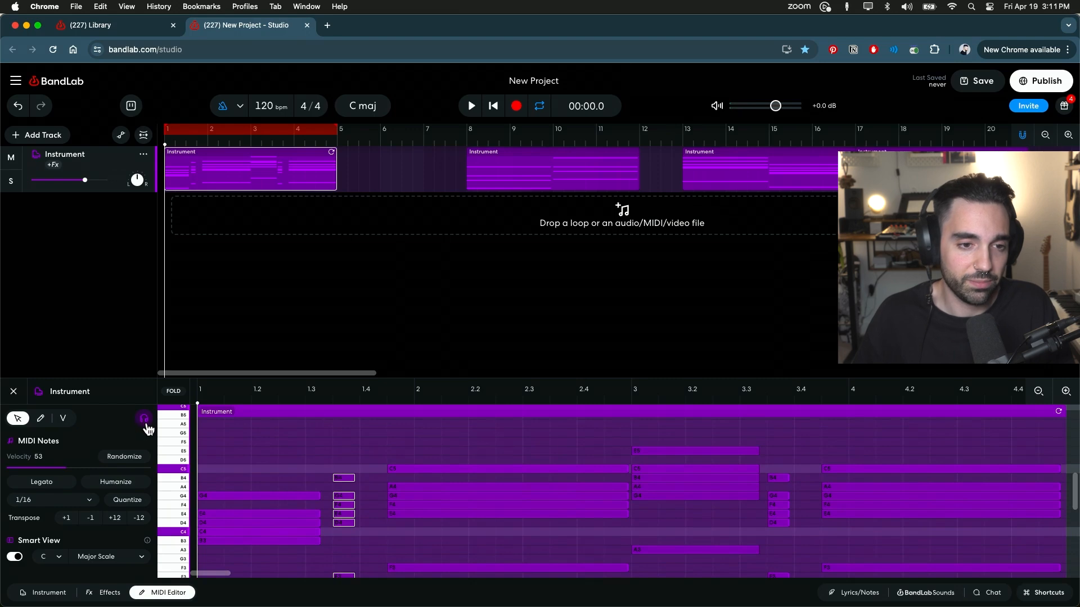
{"action": "left_click", "coordinate": [146, 424]}
{"action": "scroll", "coordinate": [286, 479], "scroll_direction": "down", "scroll_amount": 1}
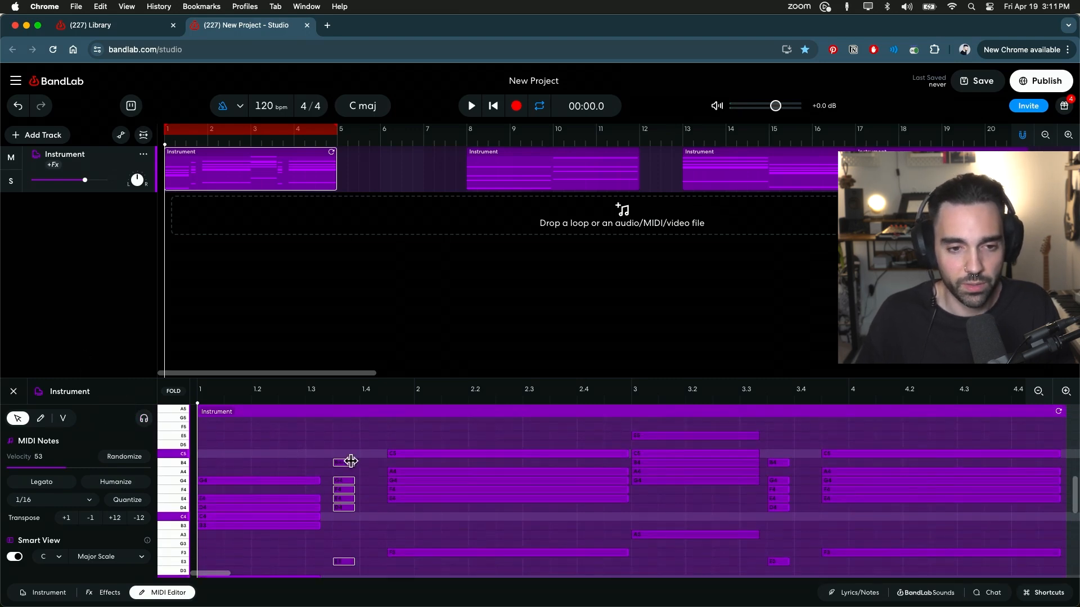
{"action": "mouse_move", "coordinate": [357, 465]}
{"action": "left_mouse_down"}
{"action": "mouse_move", "coordinate": [371, 462]}
{"action": "mouse_move", "coordinate": [336, 464]}
{"action": "mouse_move", "coordinate": [374, 466]}
{"action": "mouse_move", "coordinate": [350, 467]}
{"action": "left_mouse_up"}
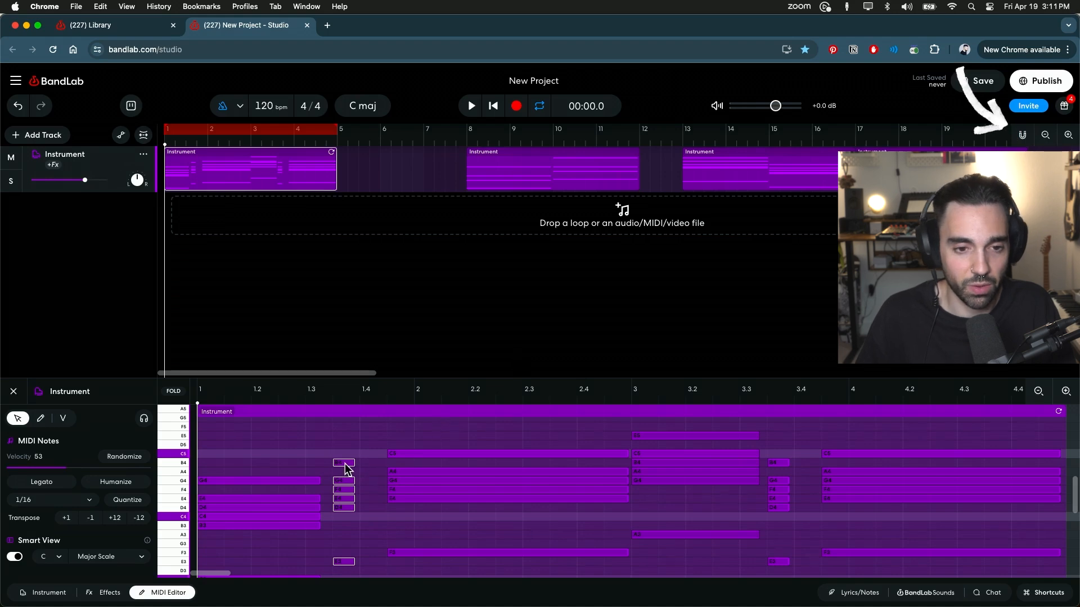
{"action": "left_click_drag", "start_coordinate": [343, 462], "coordinate": [353, 462]}
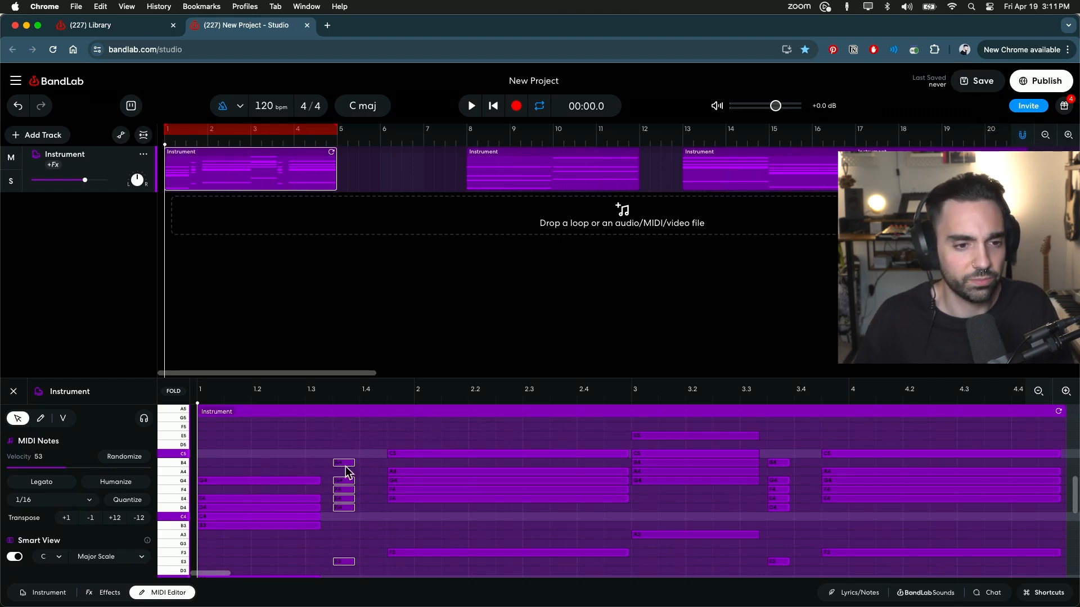
Transpose all notes in the bar 1 clip up 12 semitones and play back the opening to hear them.
{"action": "left_click_drag", "start_coordinate": [221, 426], "coordinate": [953, 586]}
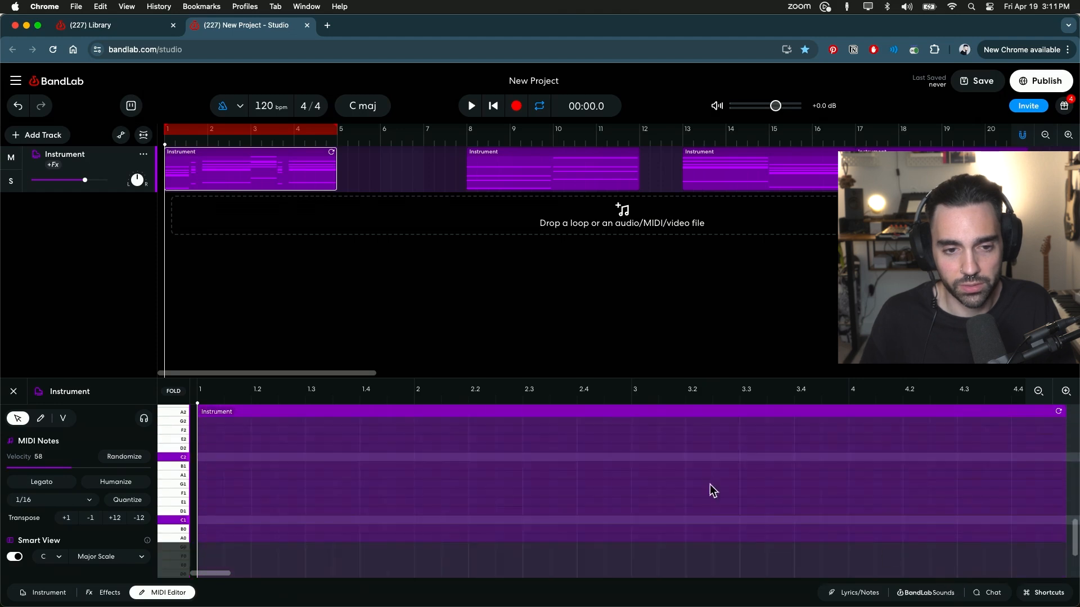
{"action": "scroll", "coordinate": [364, 489], "scroll_direction": "up", "scroll_amount": 6}
{"action": "scroll", "coordinate": [364, 488], "scroll_direction": "up", "scroll_amount": 3}
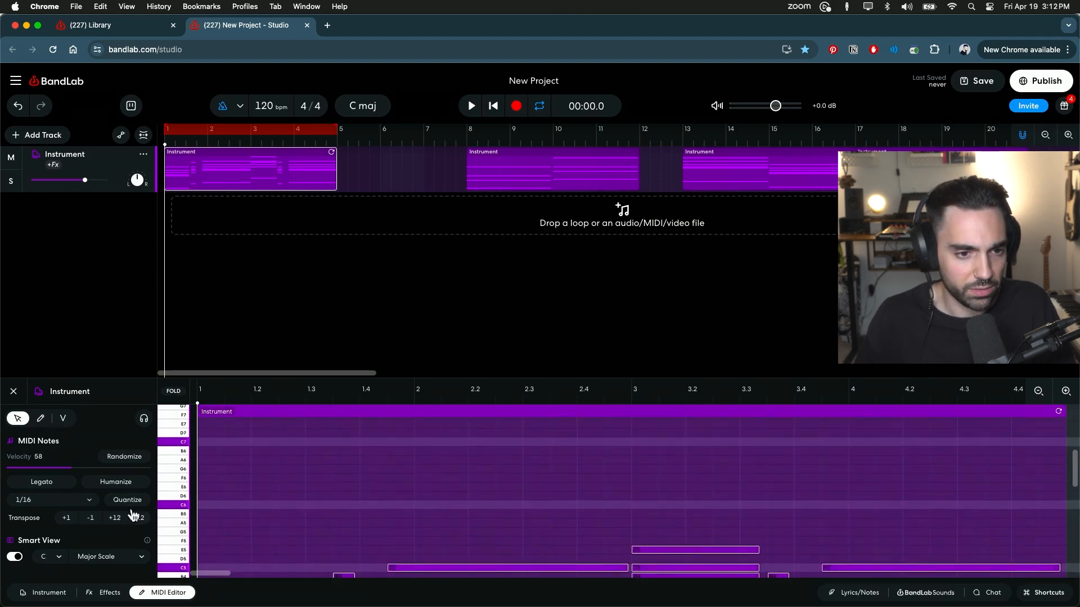
{"action": "scroll", "coordinate": [432, 496], "scroll_direction": "down", "scroll_amount": 8}
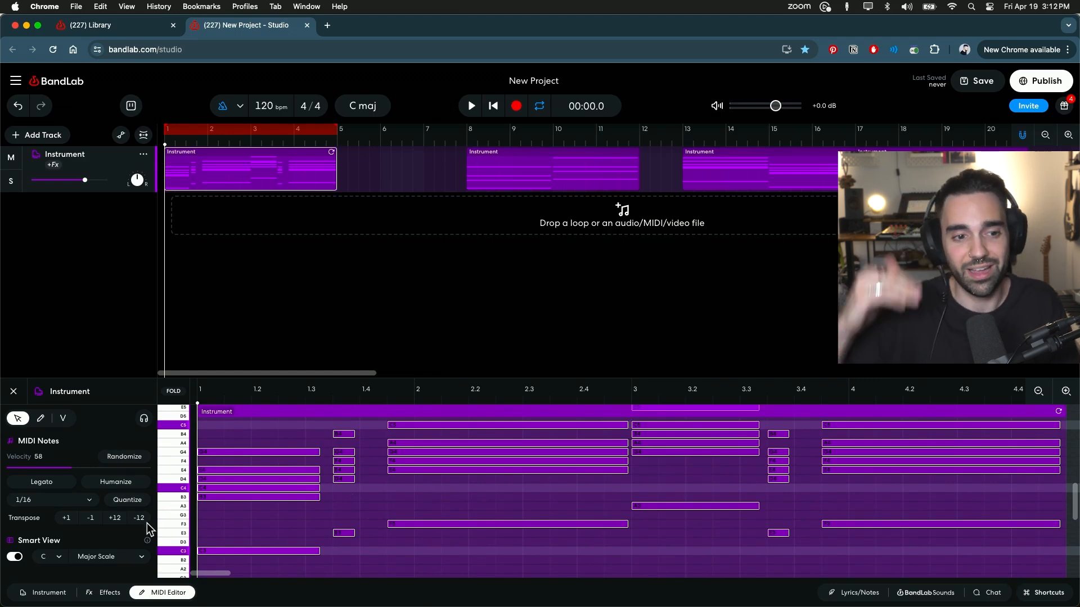
{"action": "left_click", "coordinate": [115, 522]}
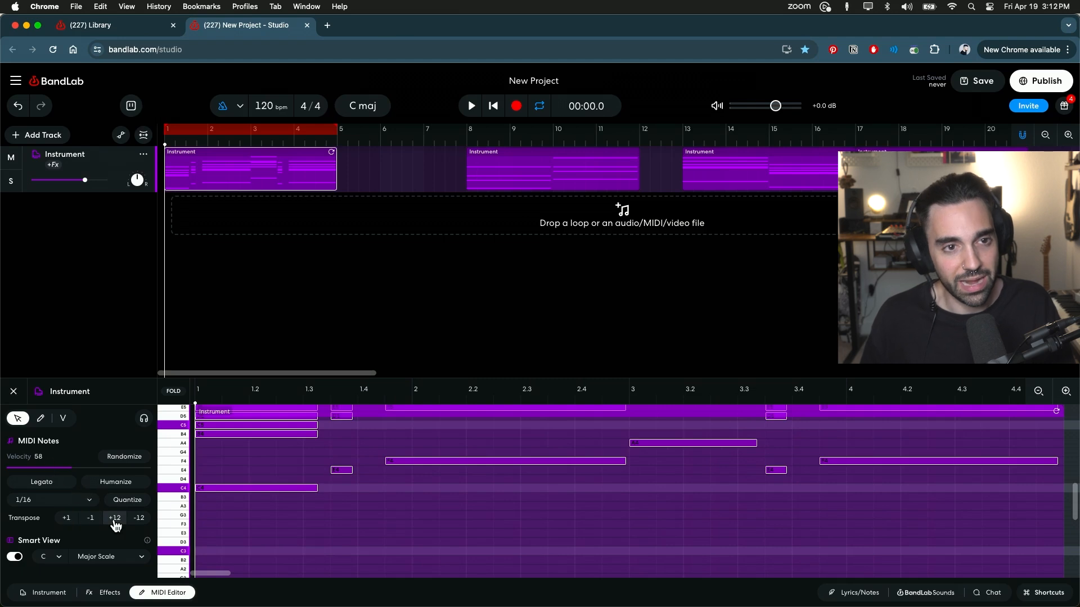
{"action": "left_click", "coordinate": [471, 107]}
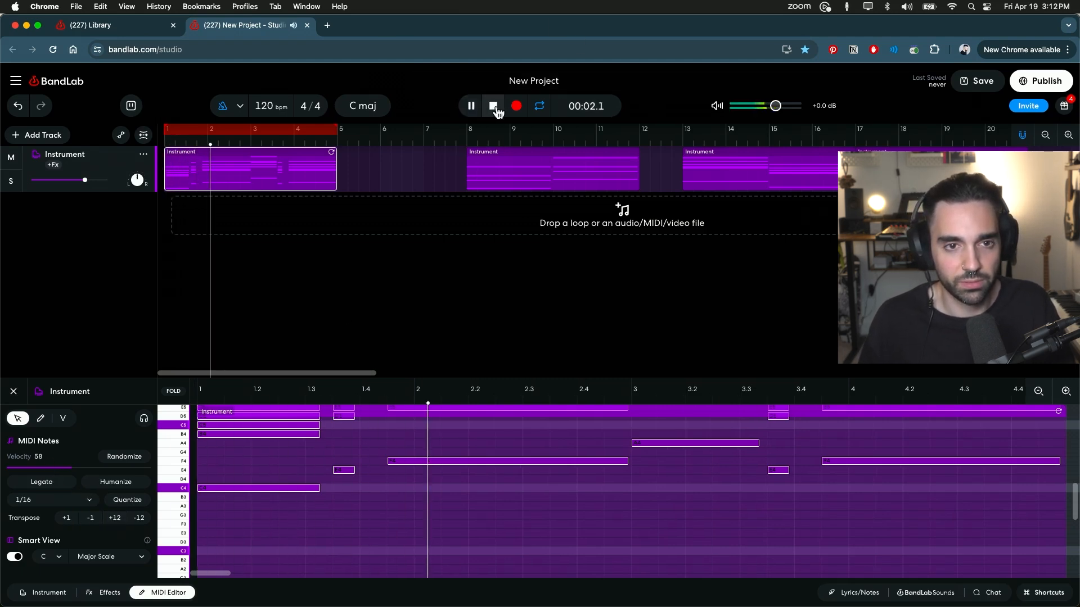
{"action": "left_click", "coordinate": [494, 107]}
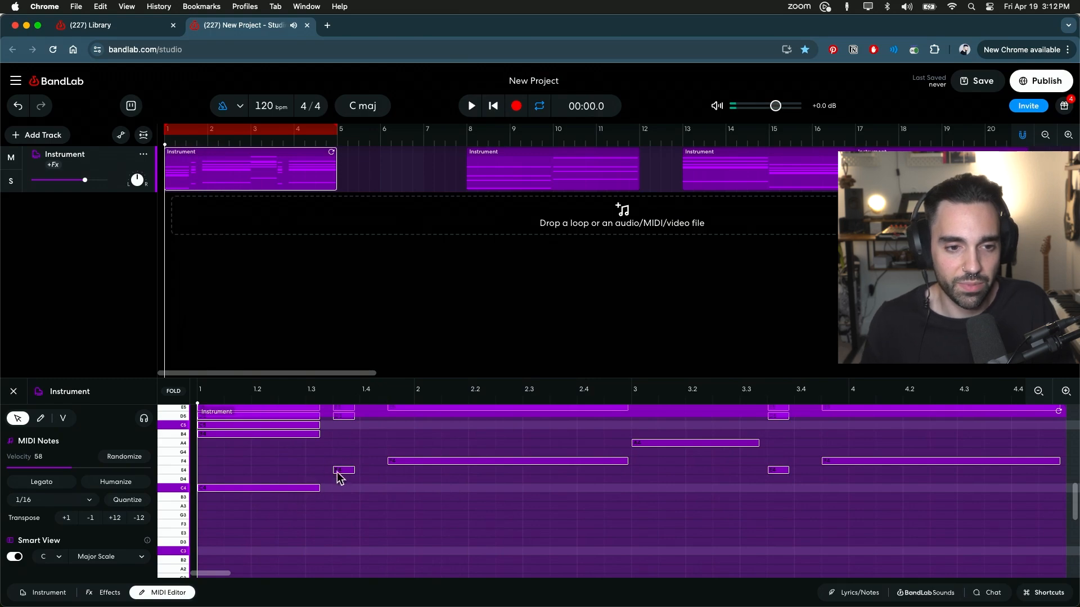
Transpose all the selected notes back down 12 semitones and play back the opening again.
{"action": "left_click", "coordinate": [139, 520]}
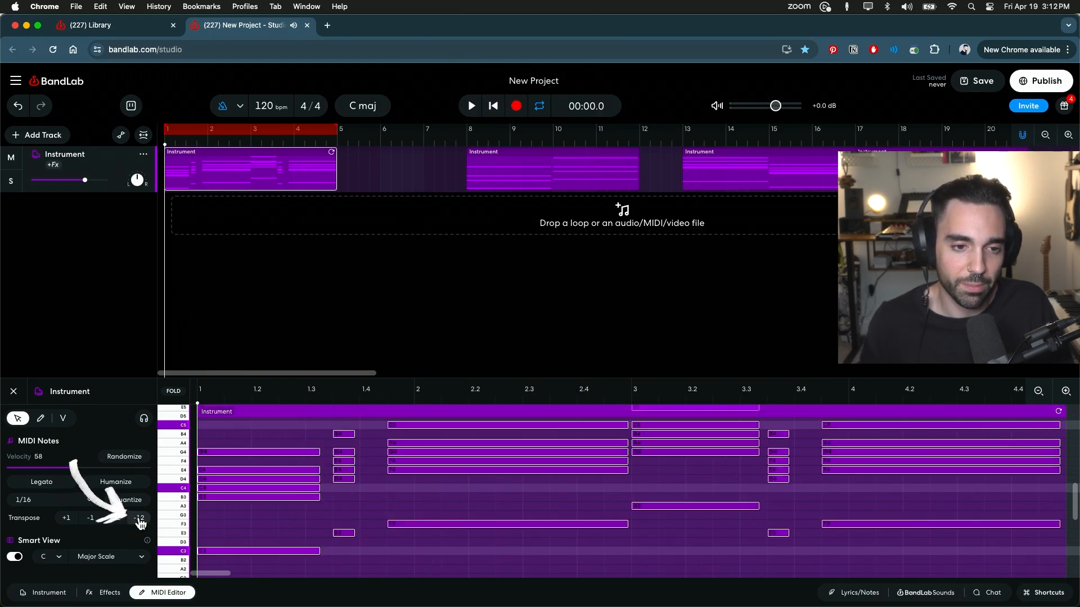
{"action": "left_click", "coordinate": [471, 106]}
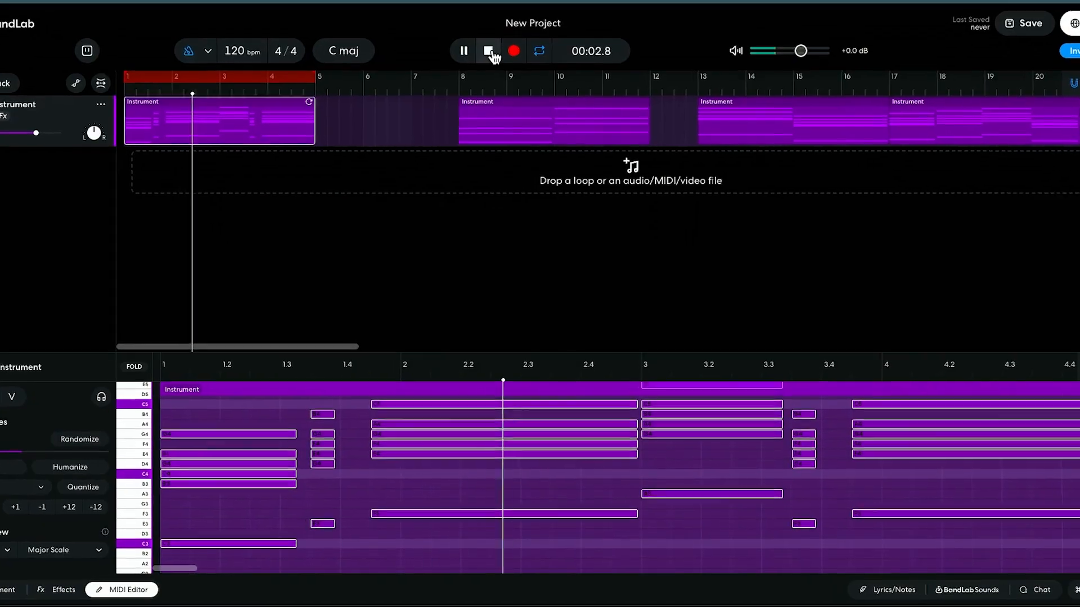
{"action": "left_click", "coordinate": [487, 42]}
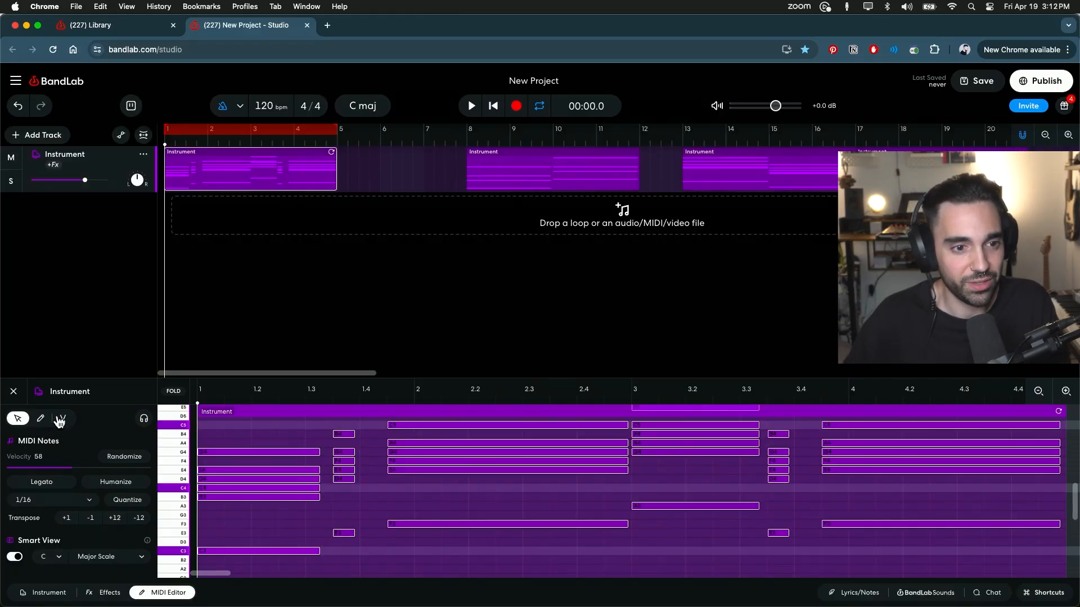
With the velocity tool, select all notes of the long chord before bar 3 and raise their velocity to 73.
{"action": "left_click", "coordinate": [62, 419]}
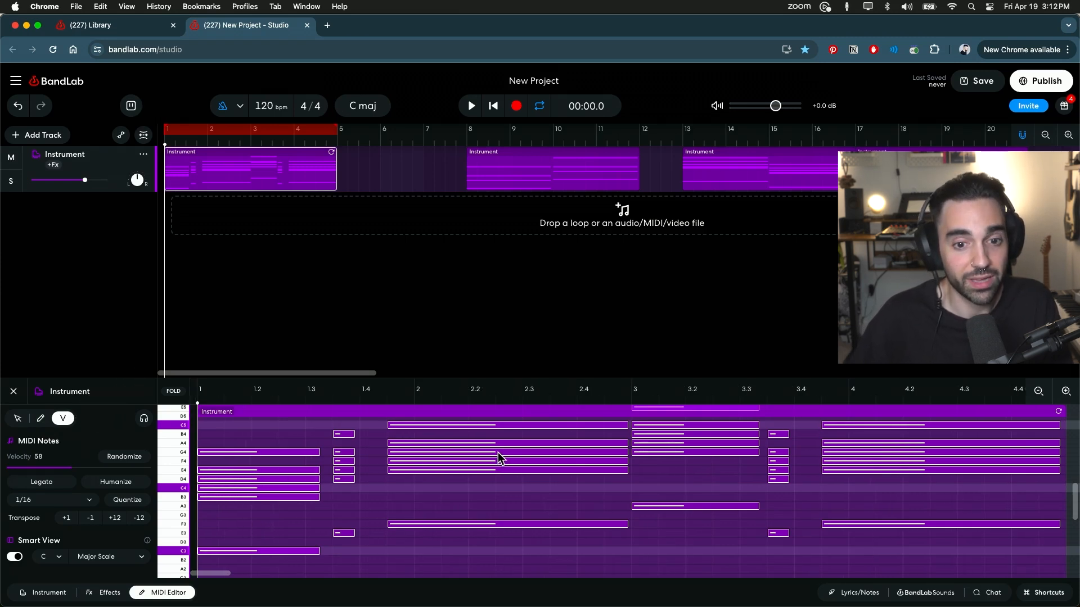
{"action": "left_click", "coordinate": [498, 510]}
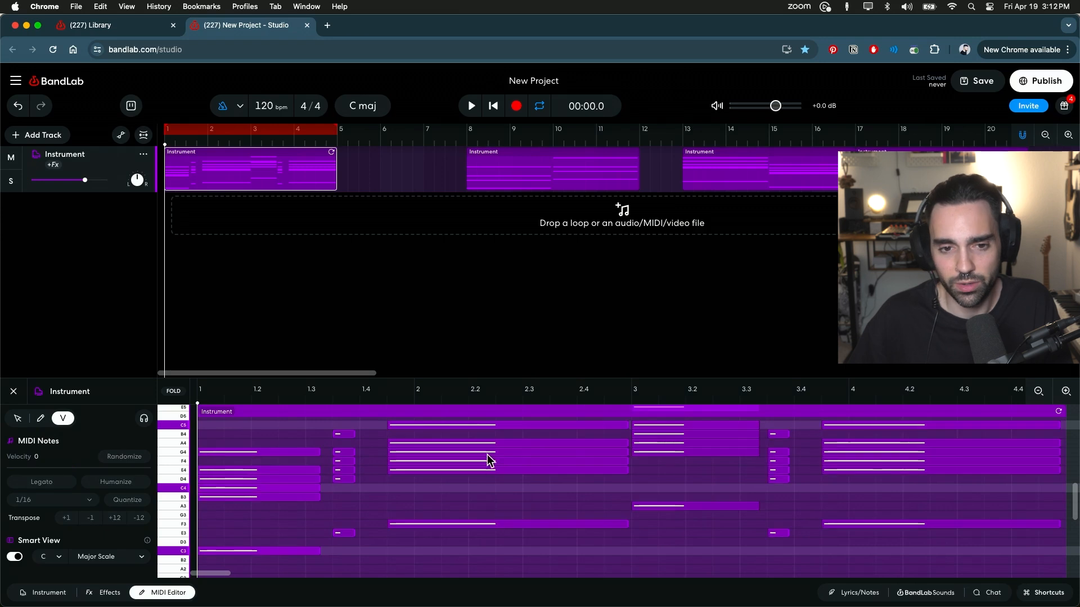
{"action": "left_click", "coordinate": [494, 452]}
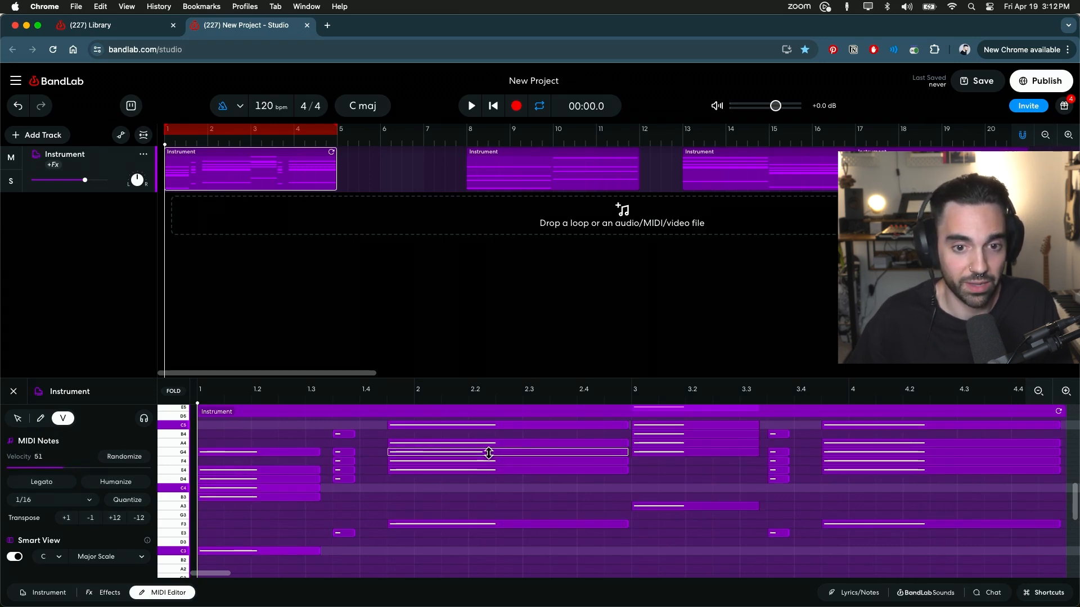
{"action": "left_click_drag", "start_coordinate": [474, 541], "coordinate": [468, 426]}
{"action": "mouse_move", "coordinate": [70, 467]}
{"action": "left_mouse_down"}
{"action": "mouse_move", "coordinate": [45, 467]}
{"action": "mouse_move", "coordinate": [104, 467]}
{"action": "mouse_move", "coordinate": [72, 467]}
{"action": "mouse_move", "coordinate": [89, 468]}
{"action": "left_mouse_up"}
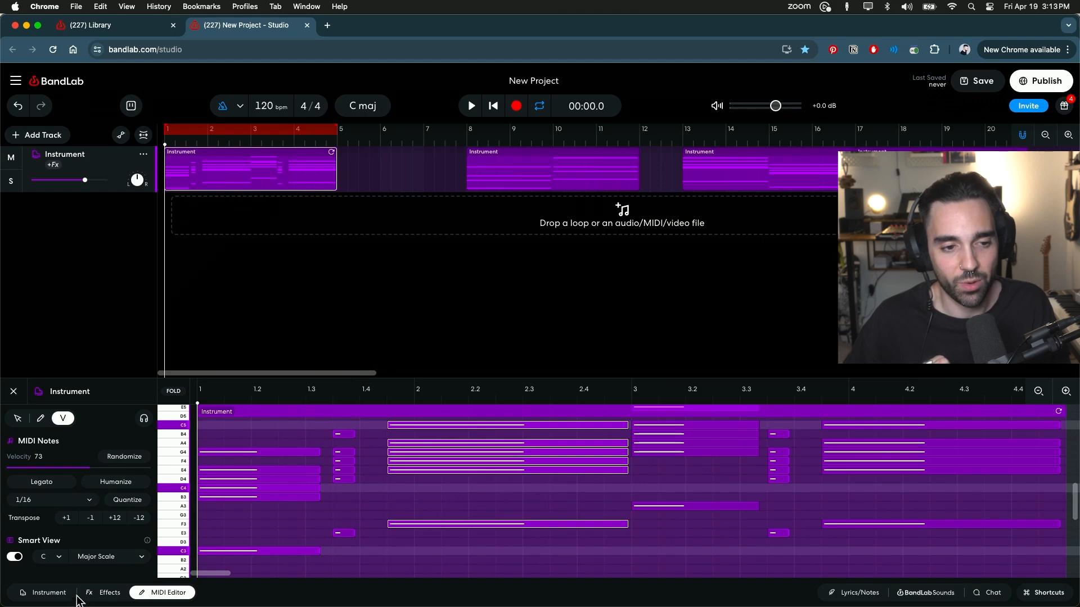
Return to the Studio Grand Smart Keys and audition the C chord with different Smart Chords Strum amounts.
{"action": "left_click", "coordinate": [55, 595]}
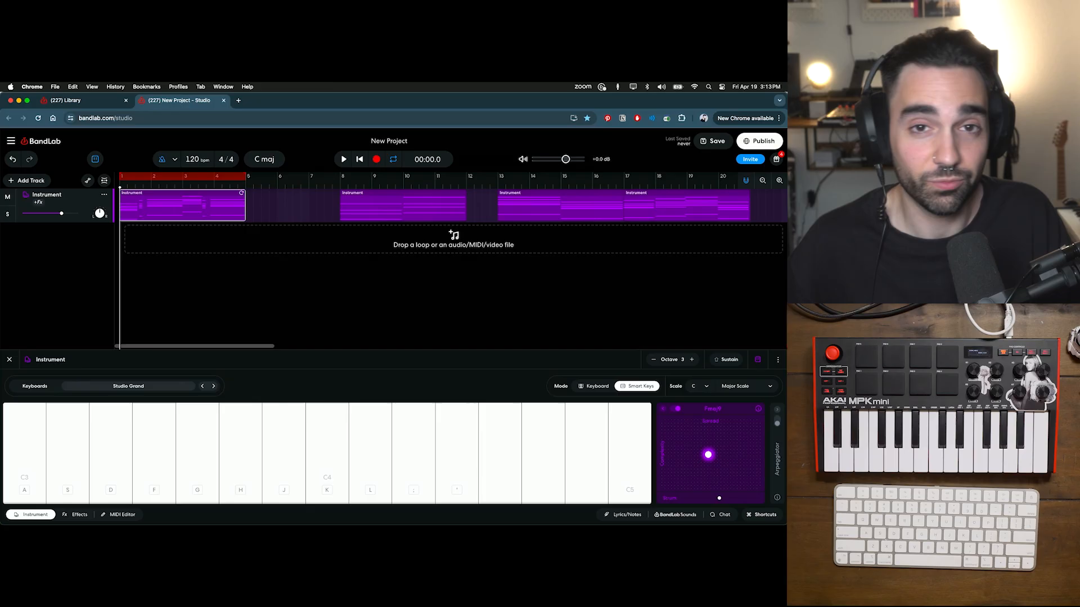
{"action": "key", "text": "a"}
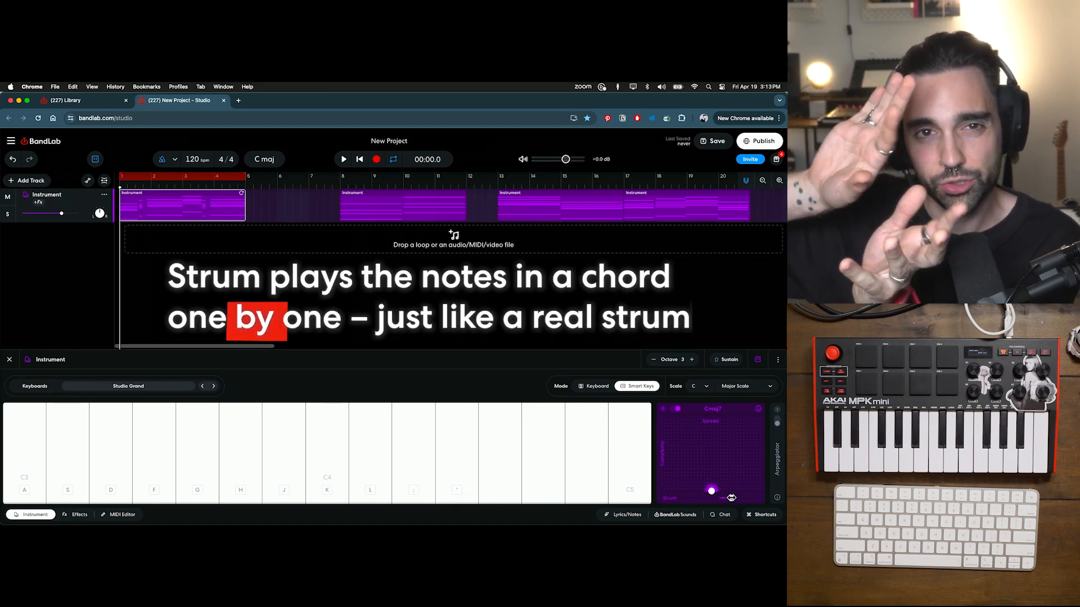
{"action": "key", "text": "a"}
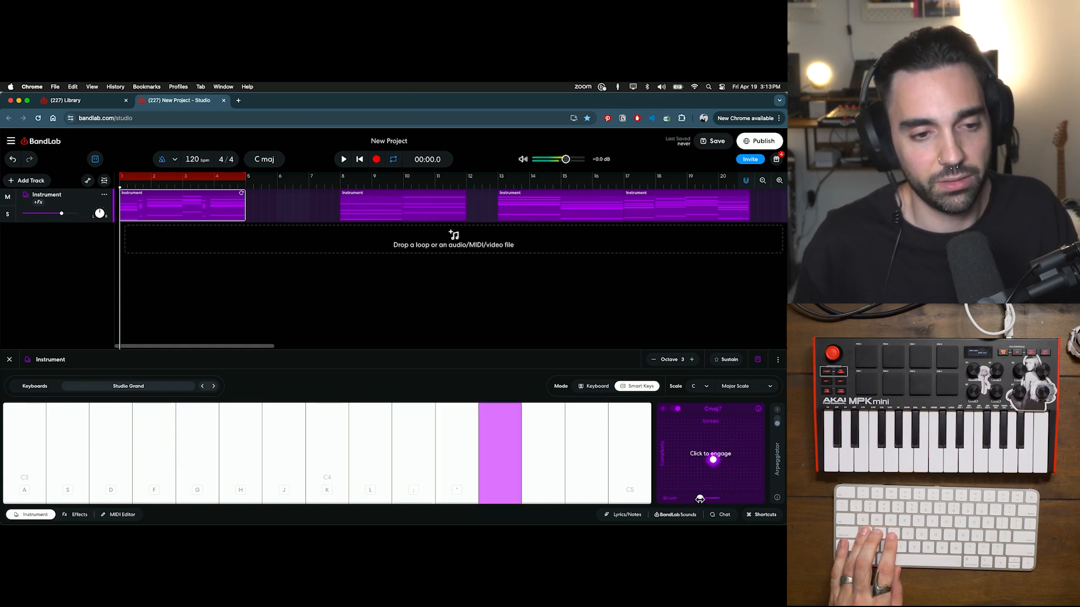
{"action": "key", "text": "a"}
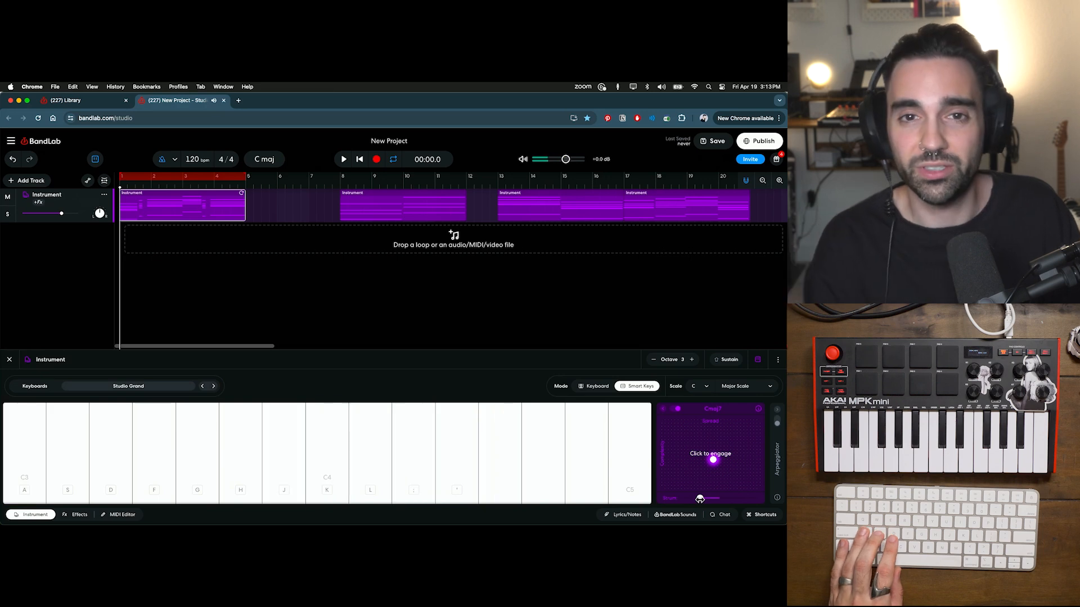
{"action": "key", "text": "a"}
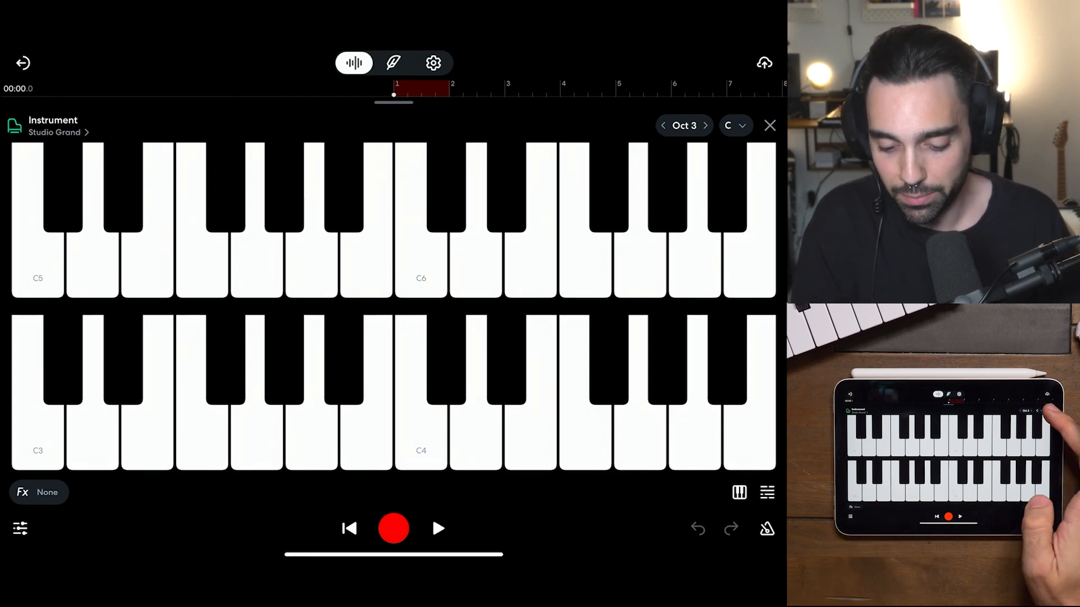
Switch to the BandLab tablet app, close the Studio Grand keyboard and reopen it from its instrument track.
{"action": "left_click", "coordinate": [768, 125]}
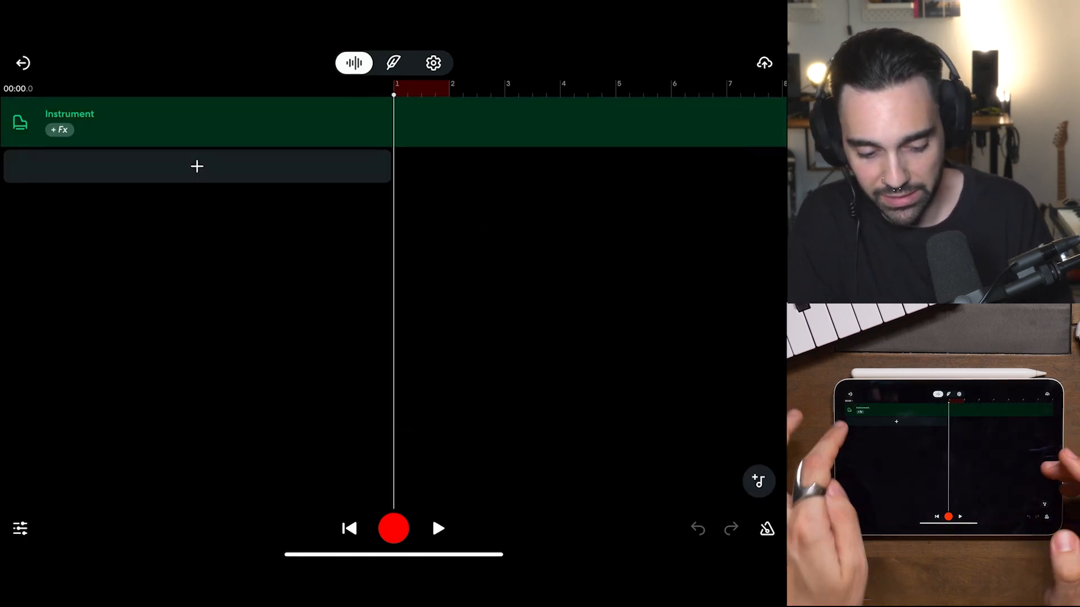
{"action": "left_click", "coordinate": [20, 123]}
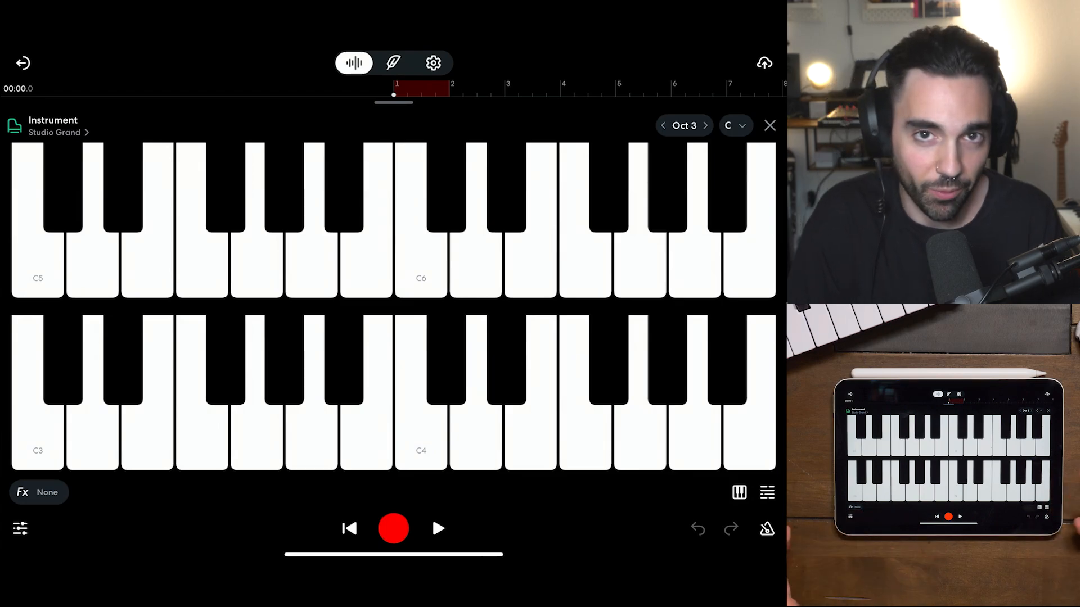